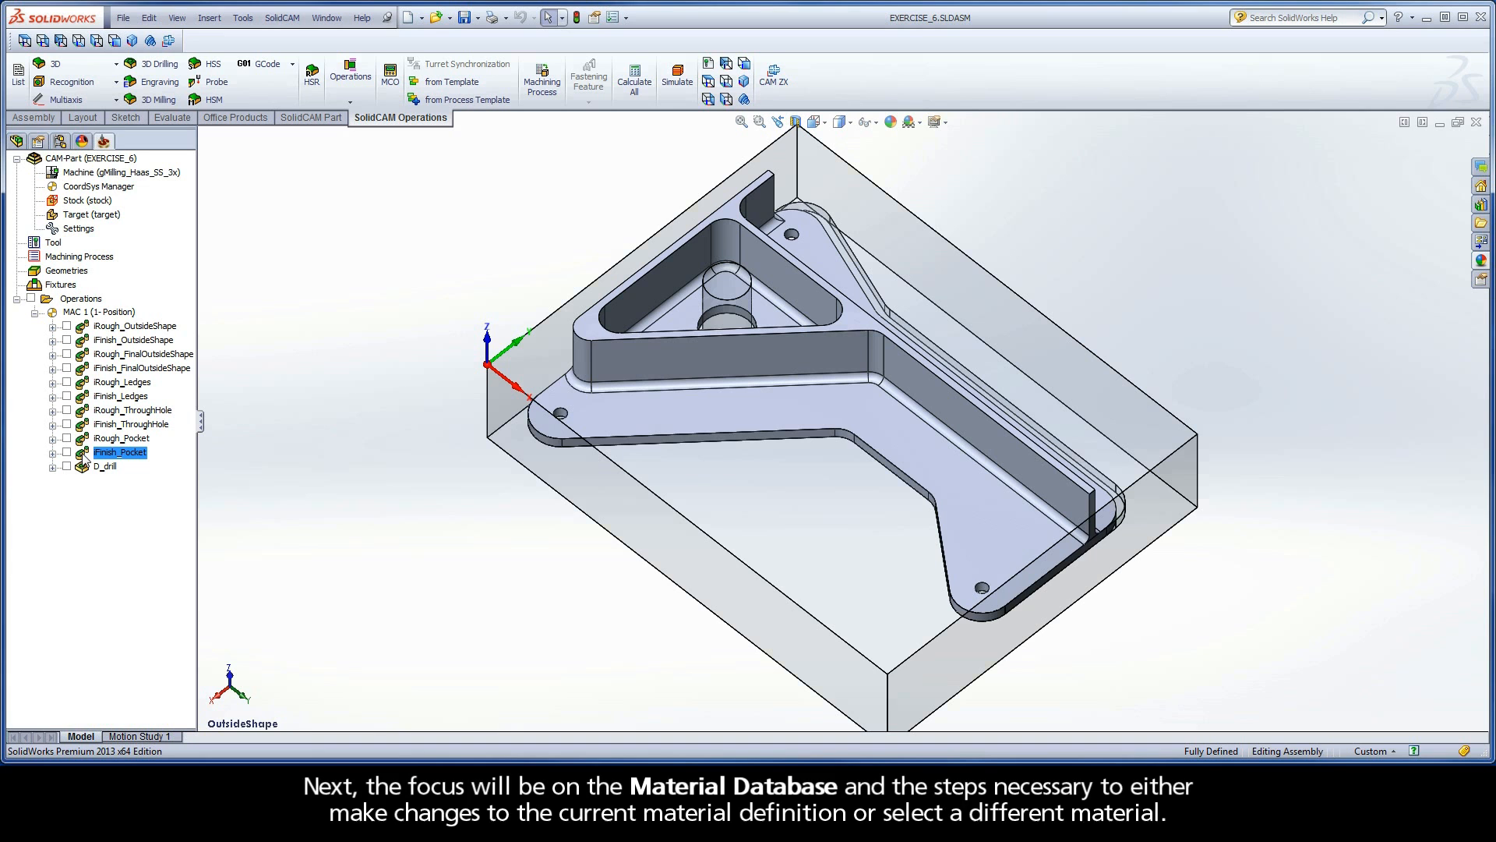
Open the CAM-Part definition for editing and review the material definitions in the iMachining Database, then save and exit the database
double_click(80, 160)
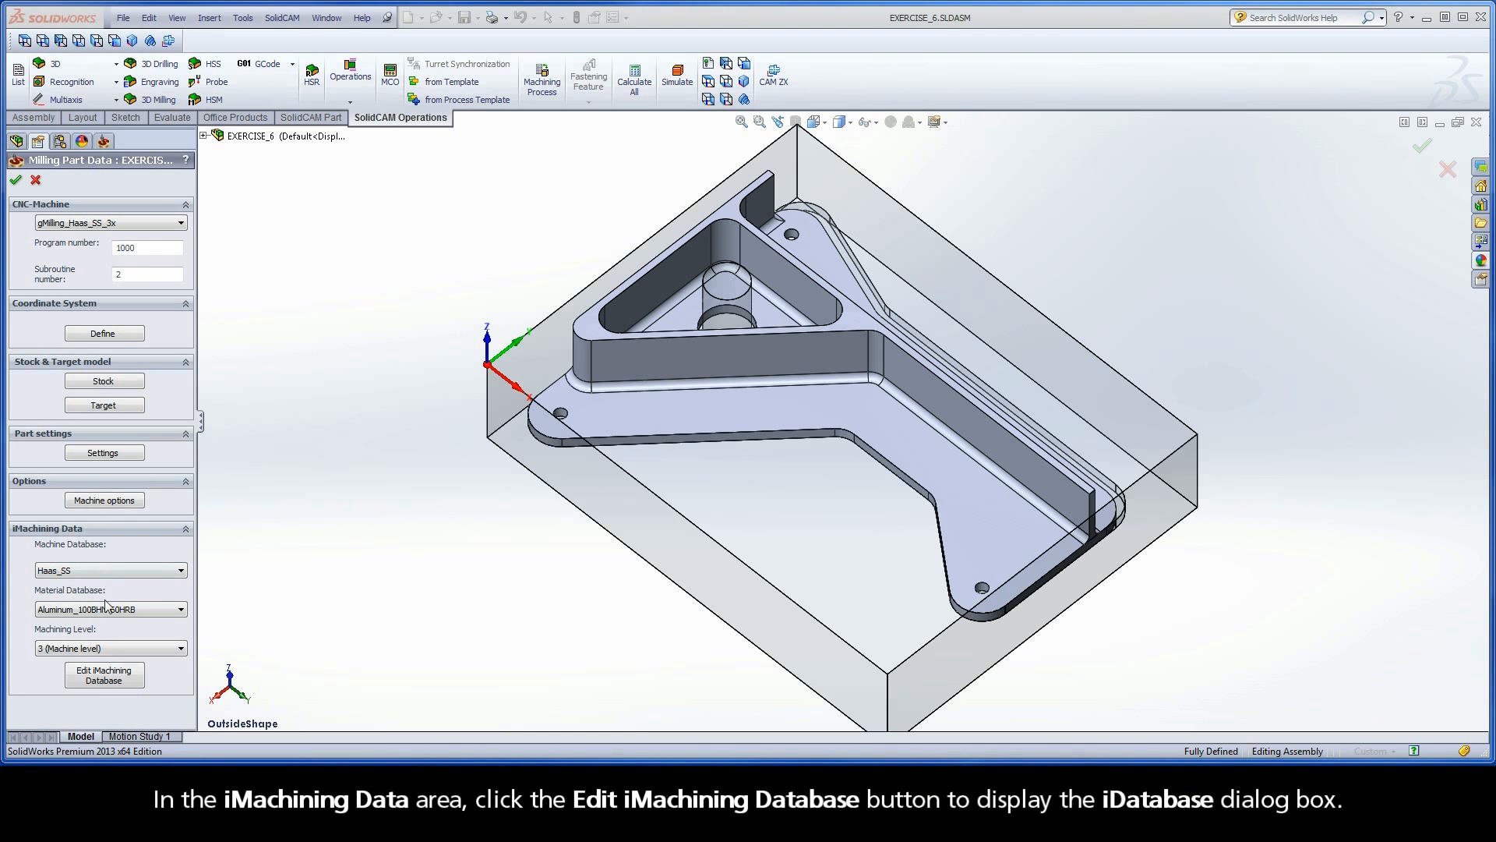
left_click(105, 678)
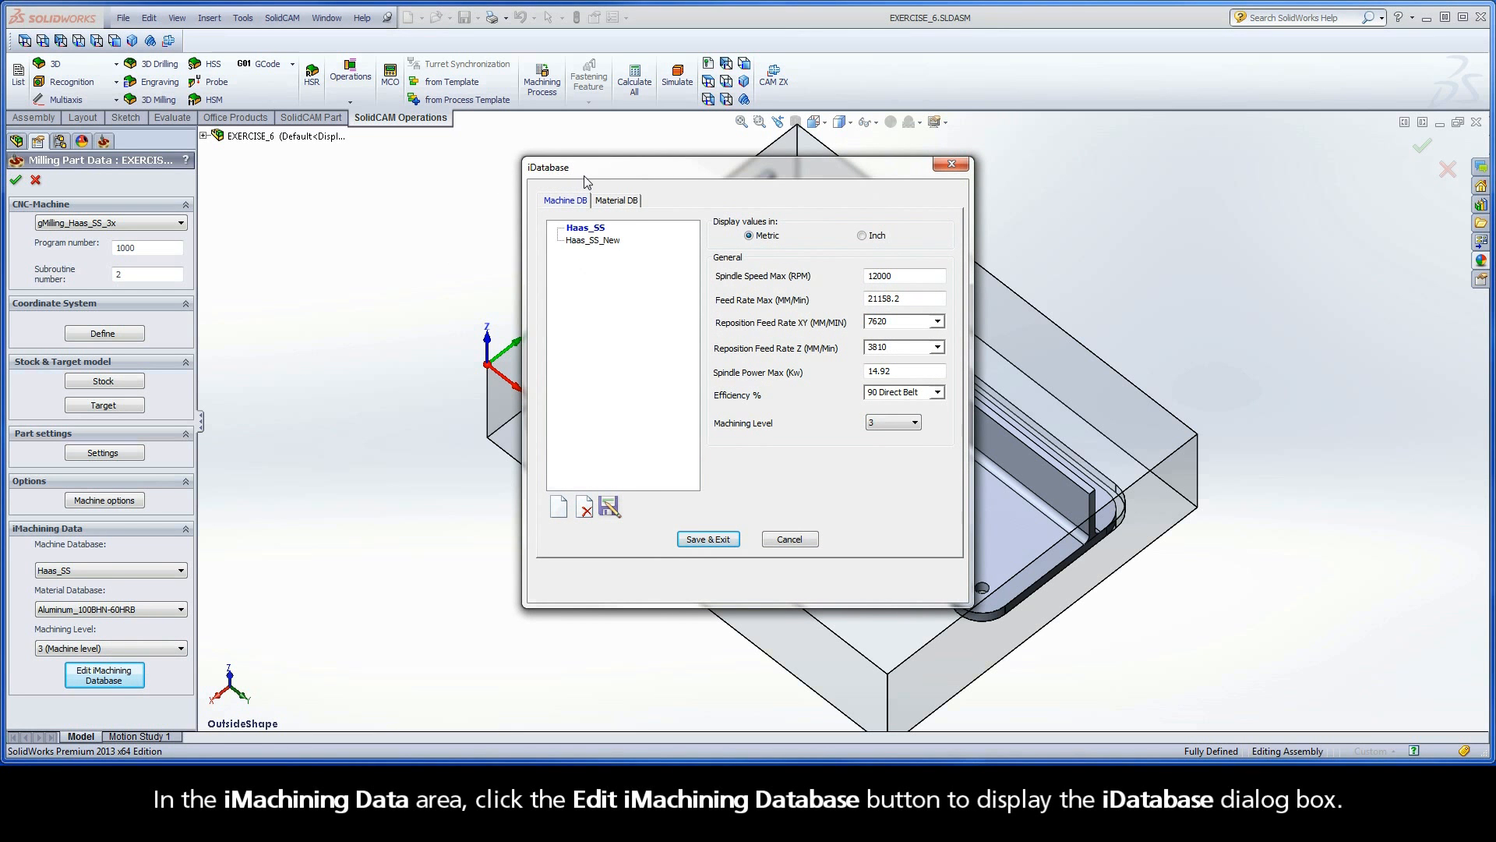
left_click(618, 202)
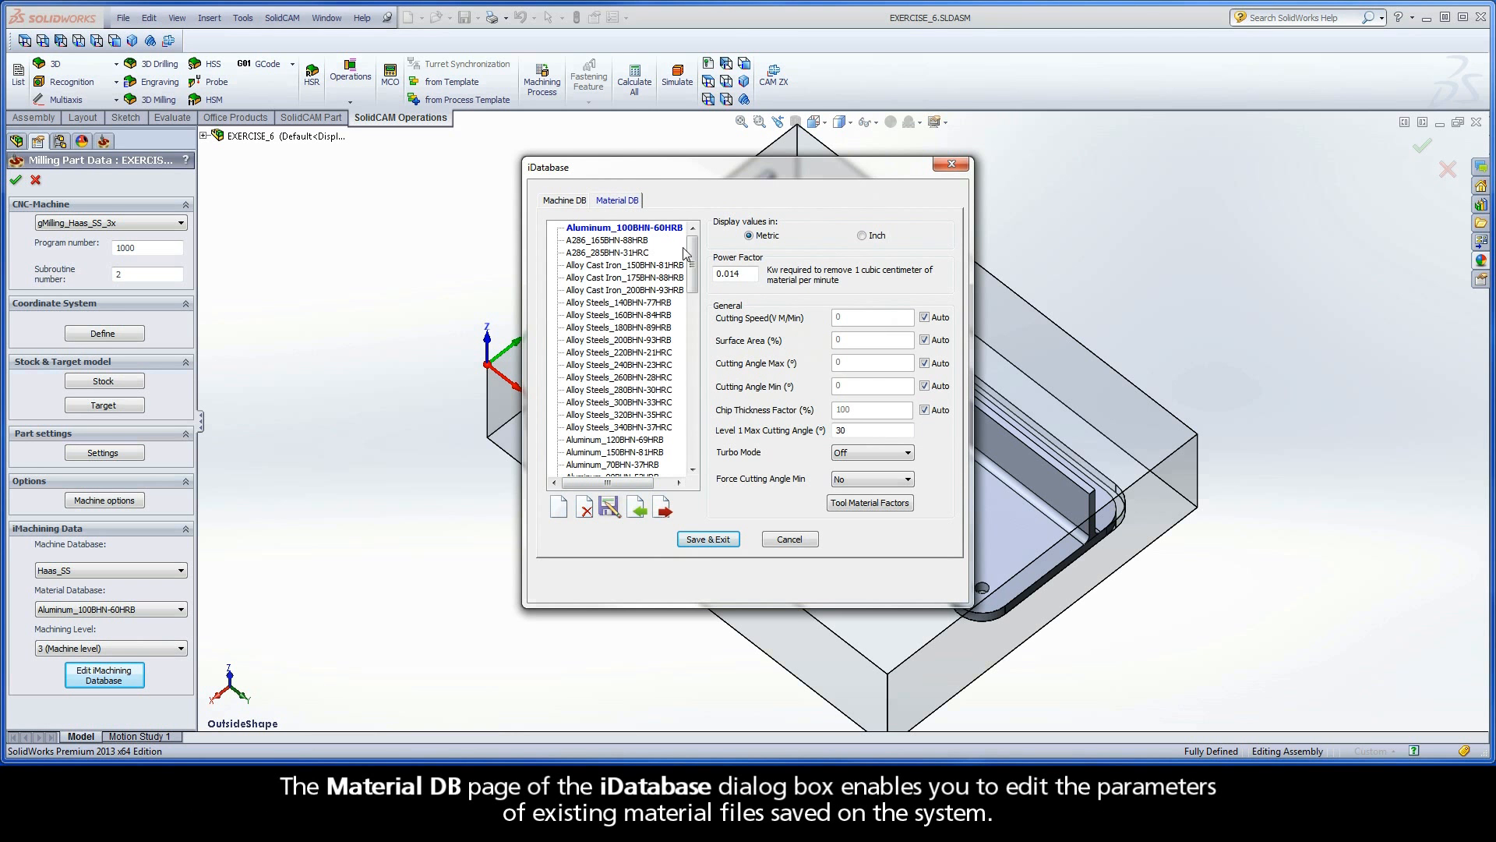
mouse_move(691, 258)
left_mouse_down()
mouse_move(692, 456)
mouse_move(697, 251)
mouse_move(736, 275)
mouse_move(710, 280)
left_mouse_up()
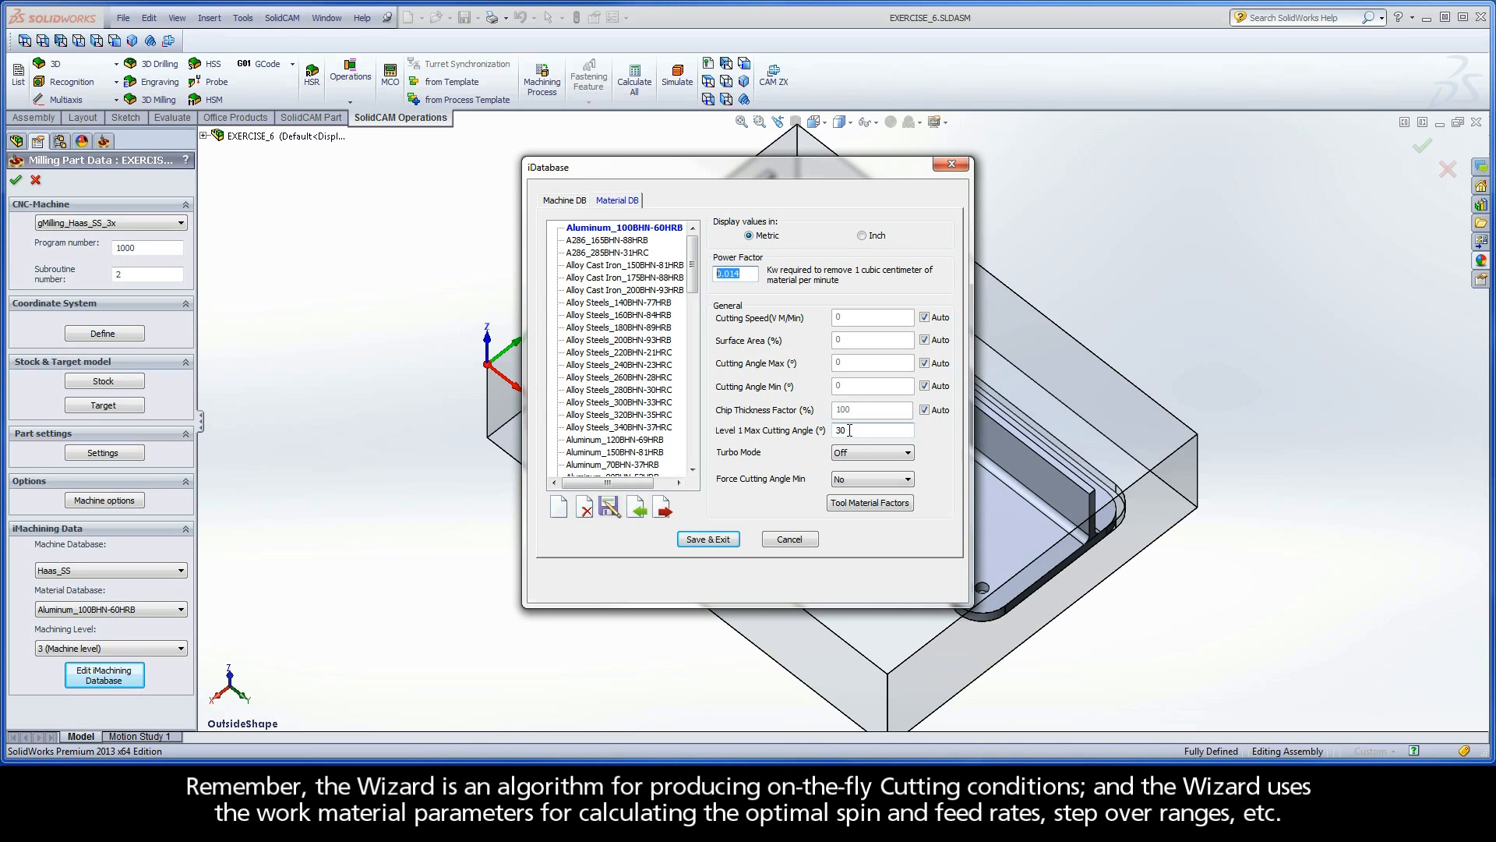
left_click(705, 540)
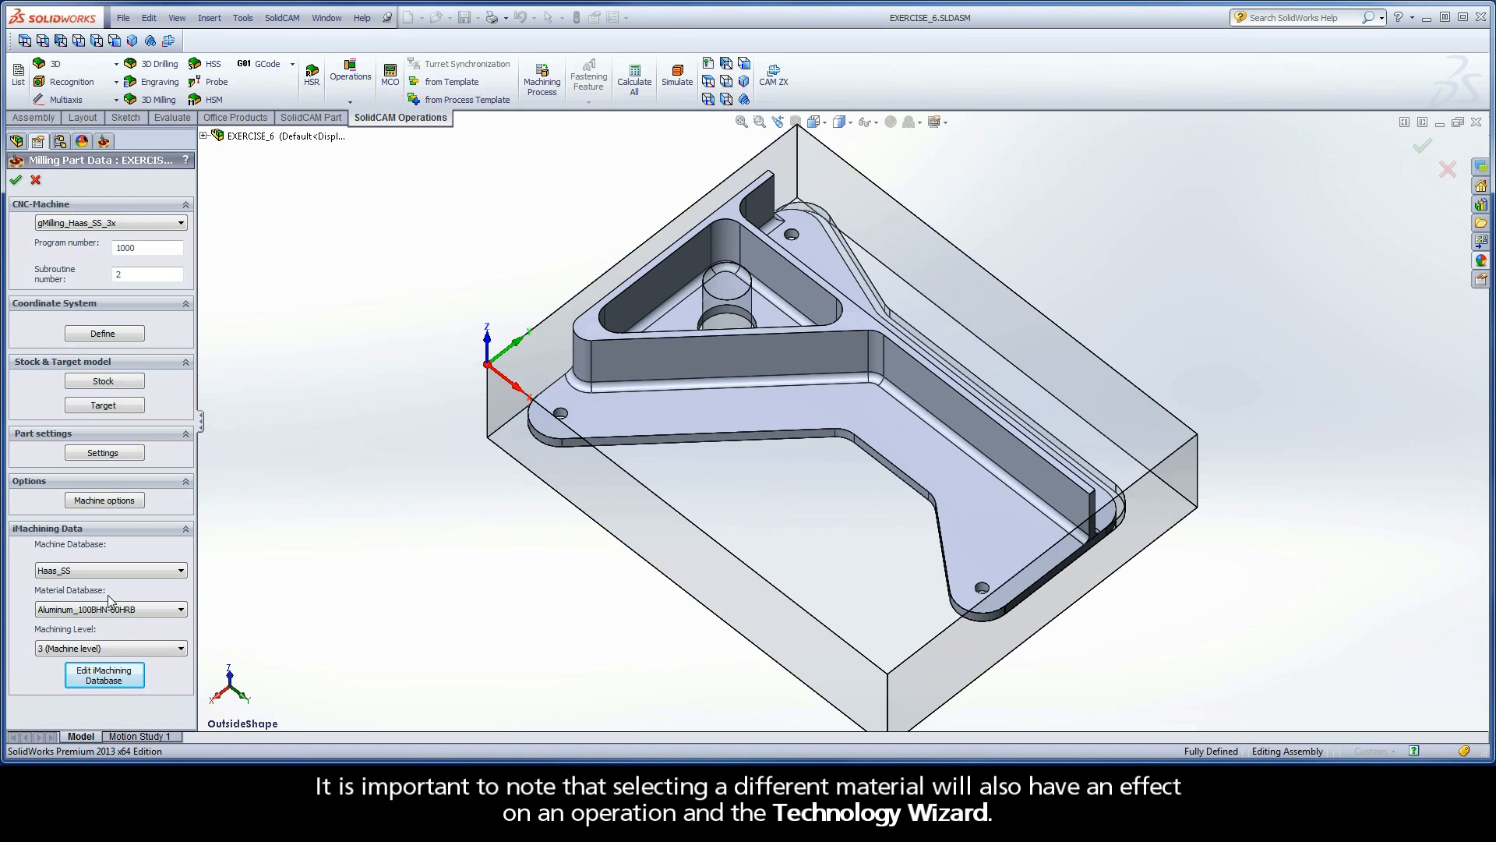
Set the CAM-Part's default iMachining material to Titanium_Ti and update it in all listed operations and tools
left_click(180, 611)
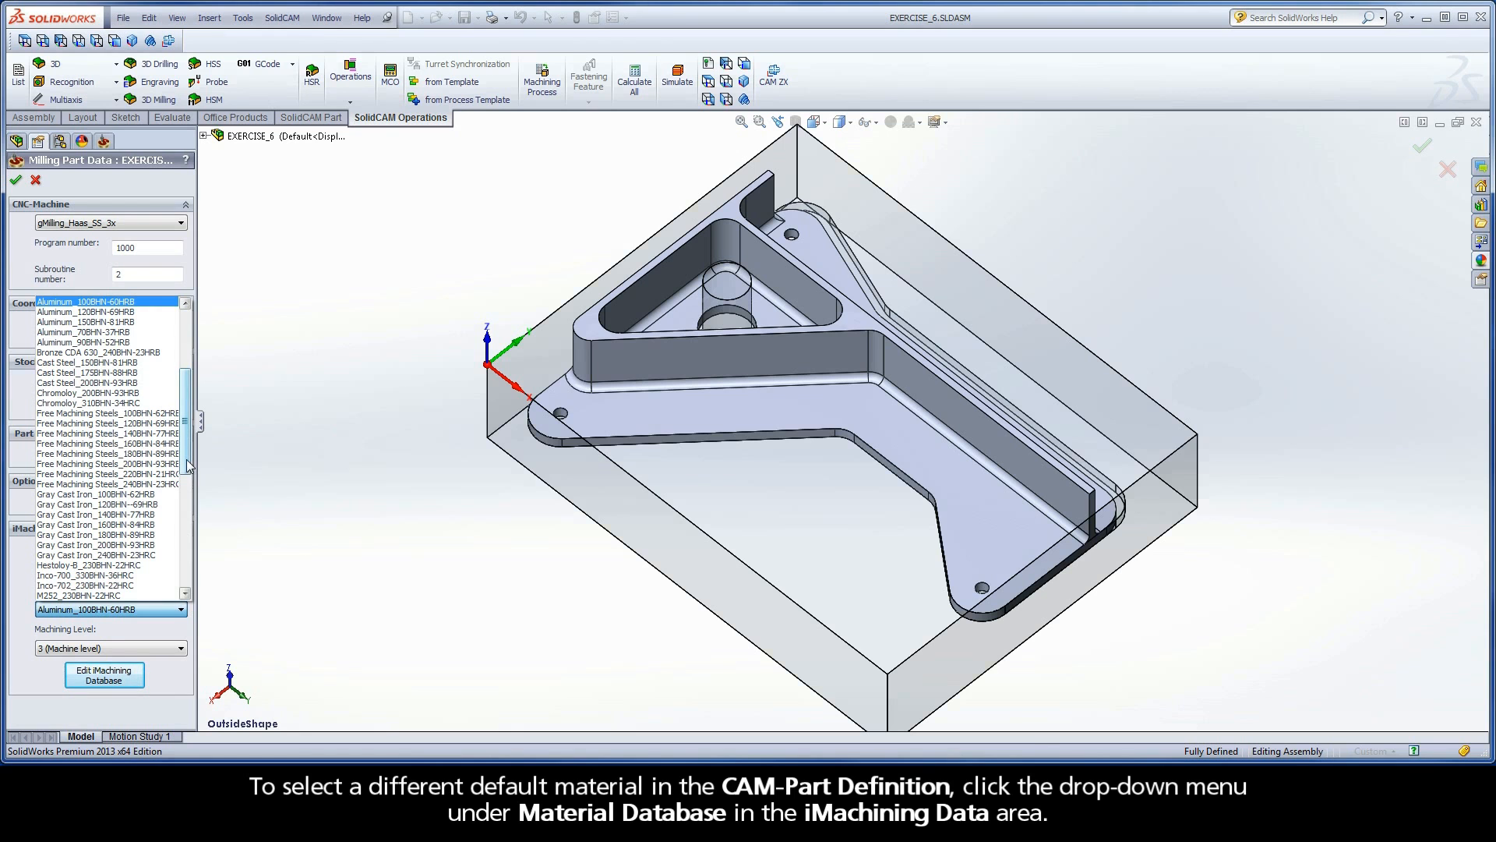
left_click_drag(188, 464, 184, 590)
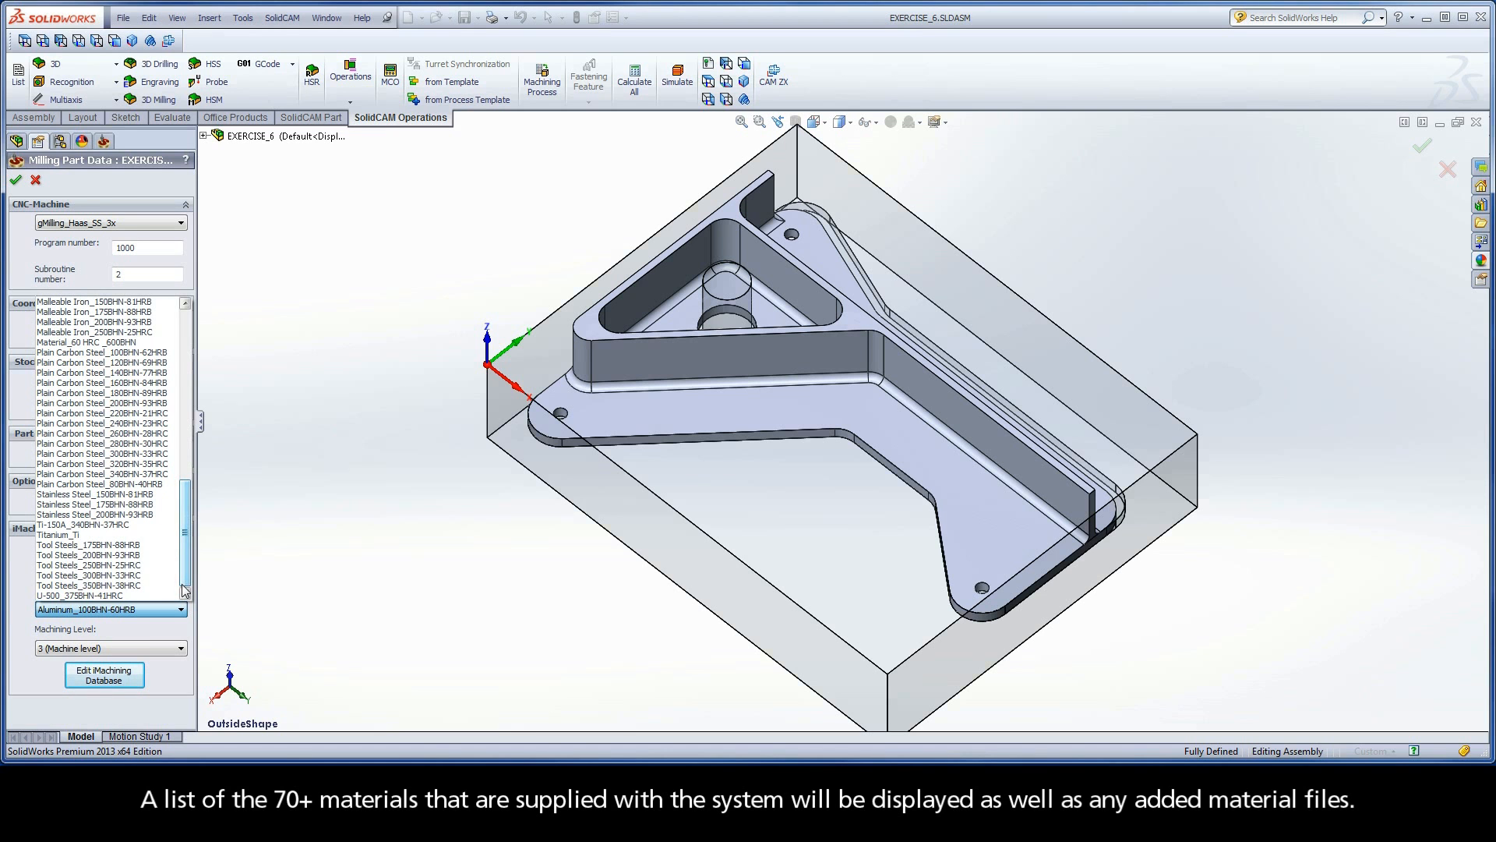
left_click(88, 534)
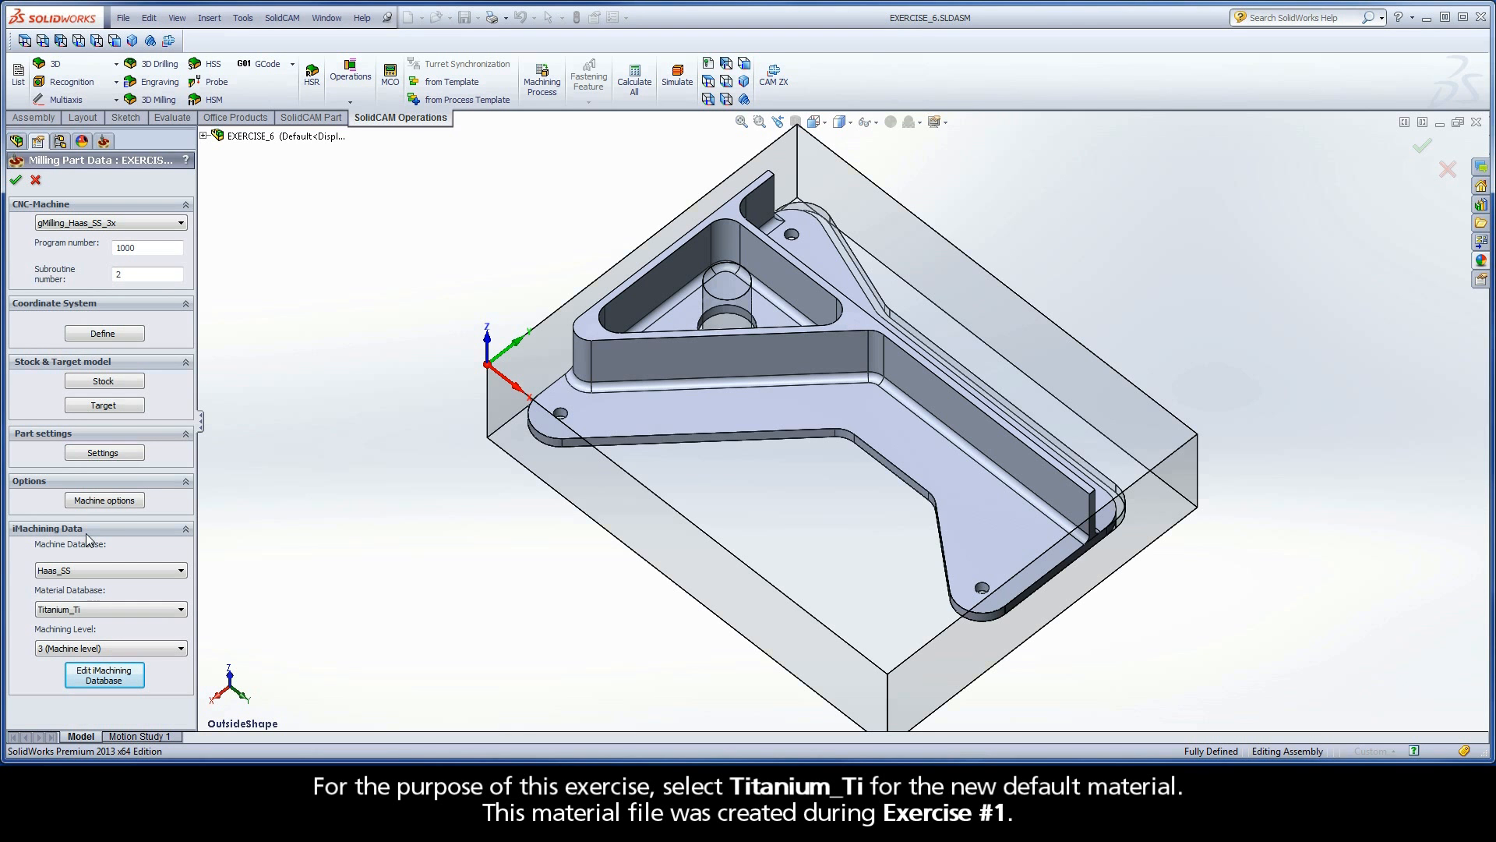
left_click(18, 183)
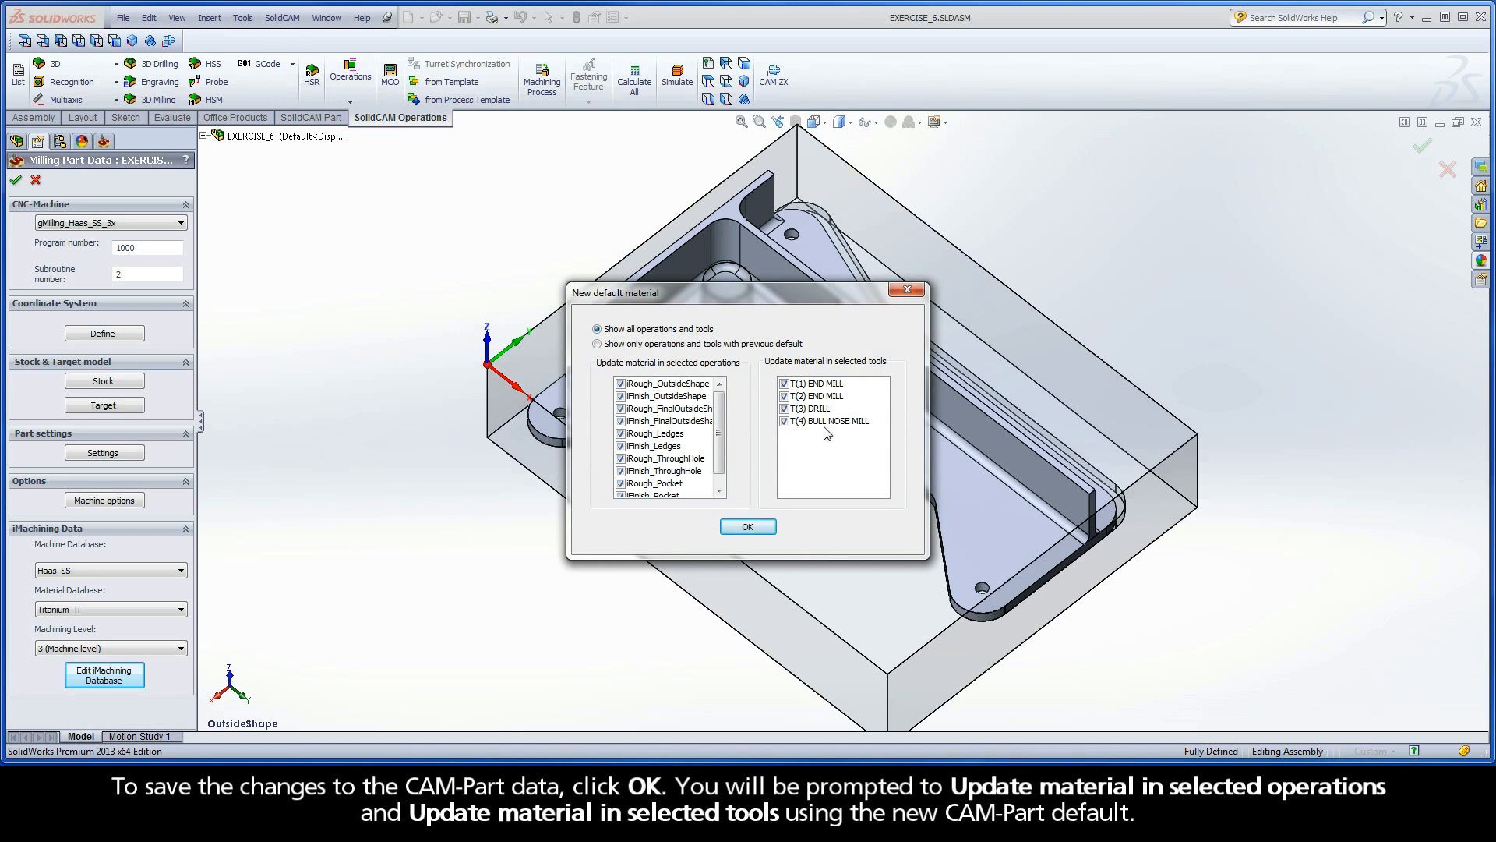
left_click(748, 528)
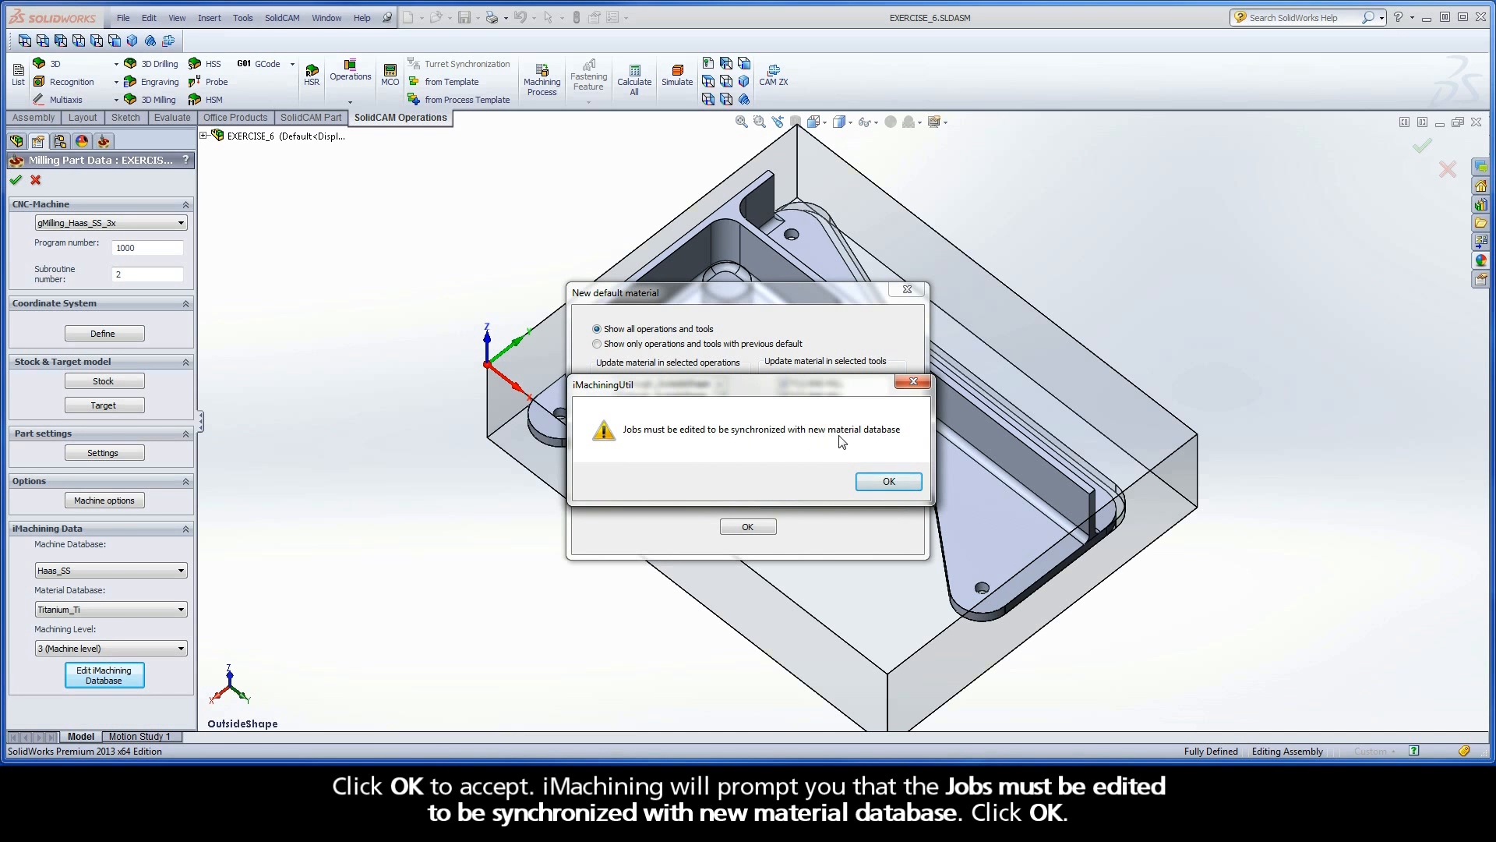
left_click(889, 481)
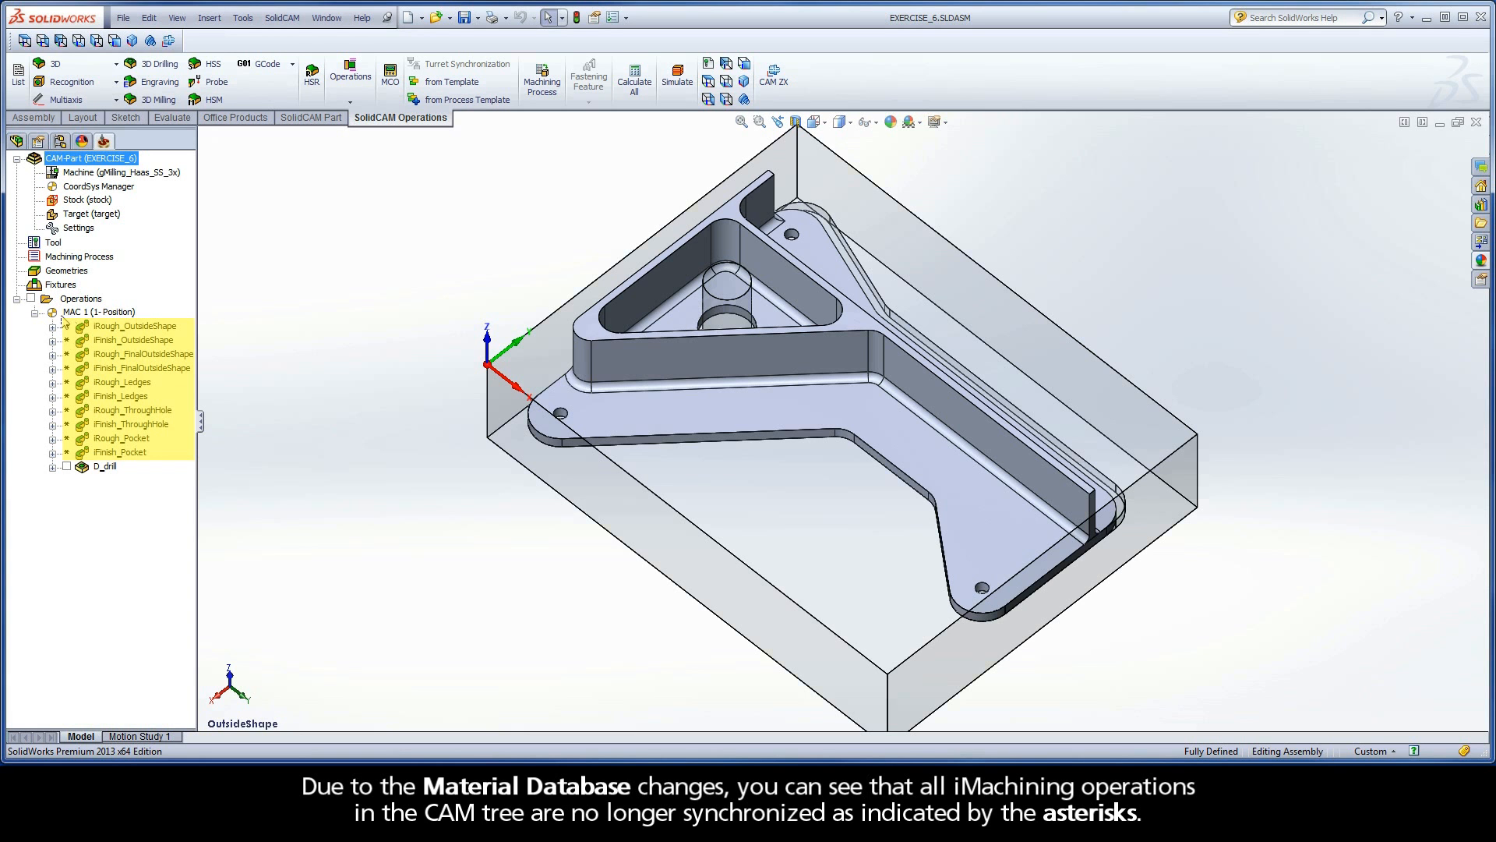
Synchronize the iRough_OutsideShape operation with the Wizard on, review its Output Cutting Data, and save and calculate it
double_click(173, 327)
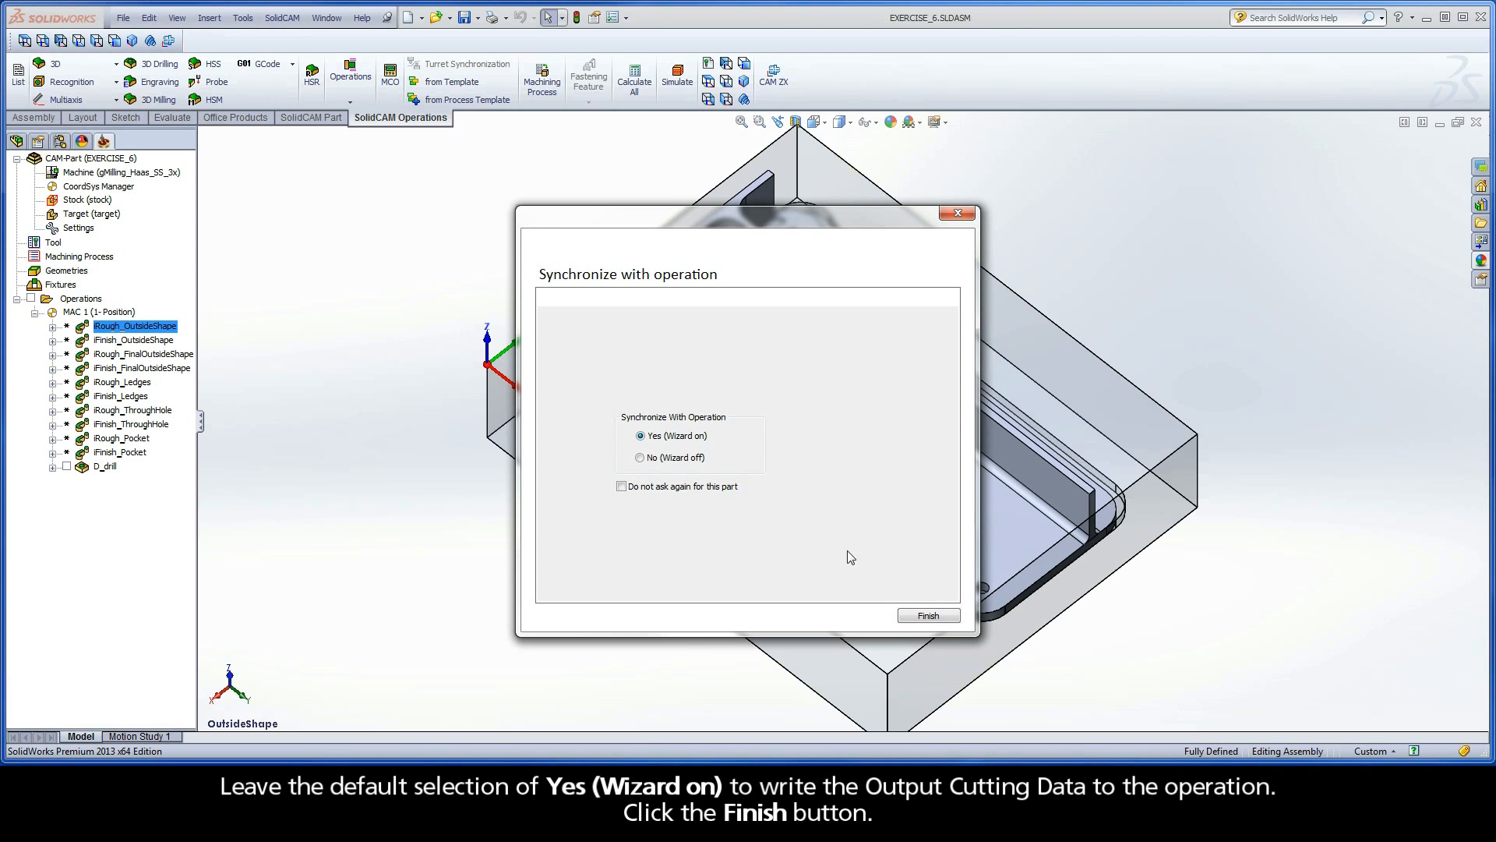
left_click(927, 617)
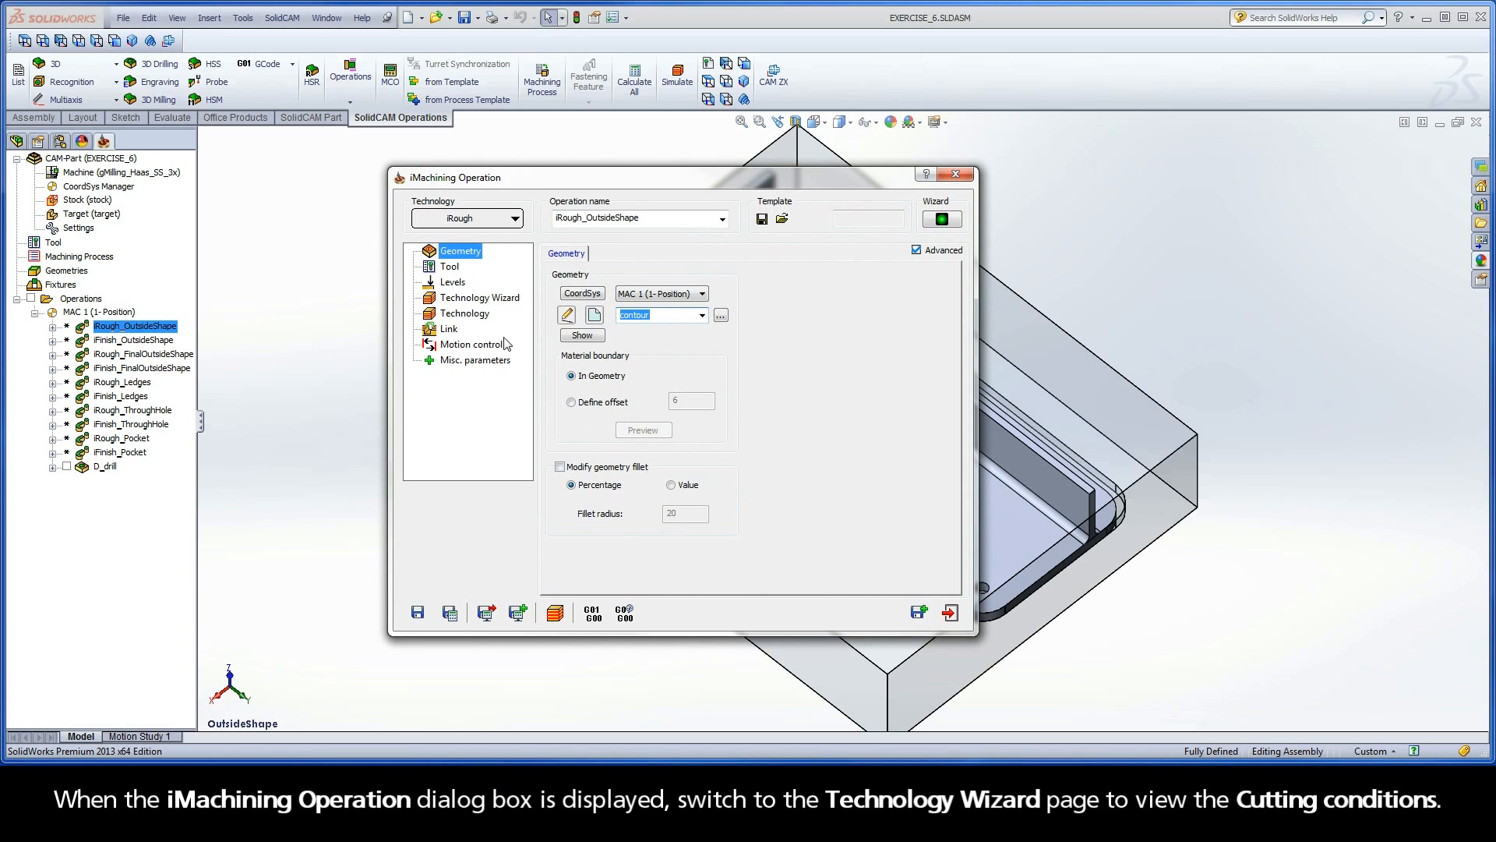
left_click(477, 300)
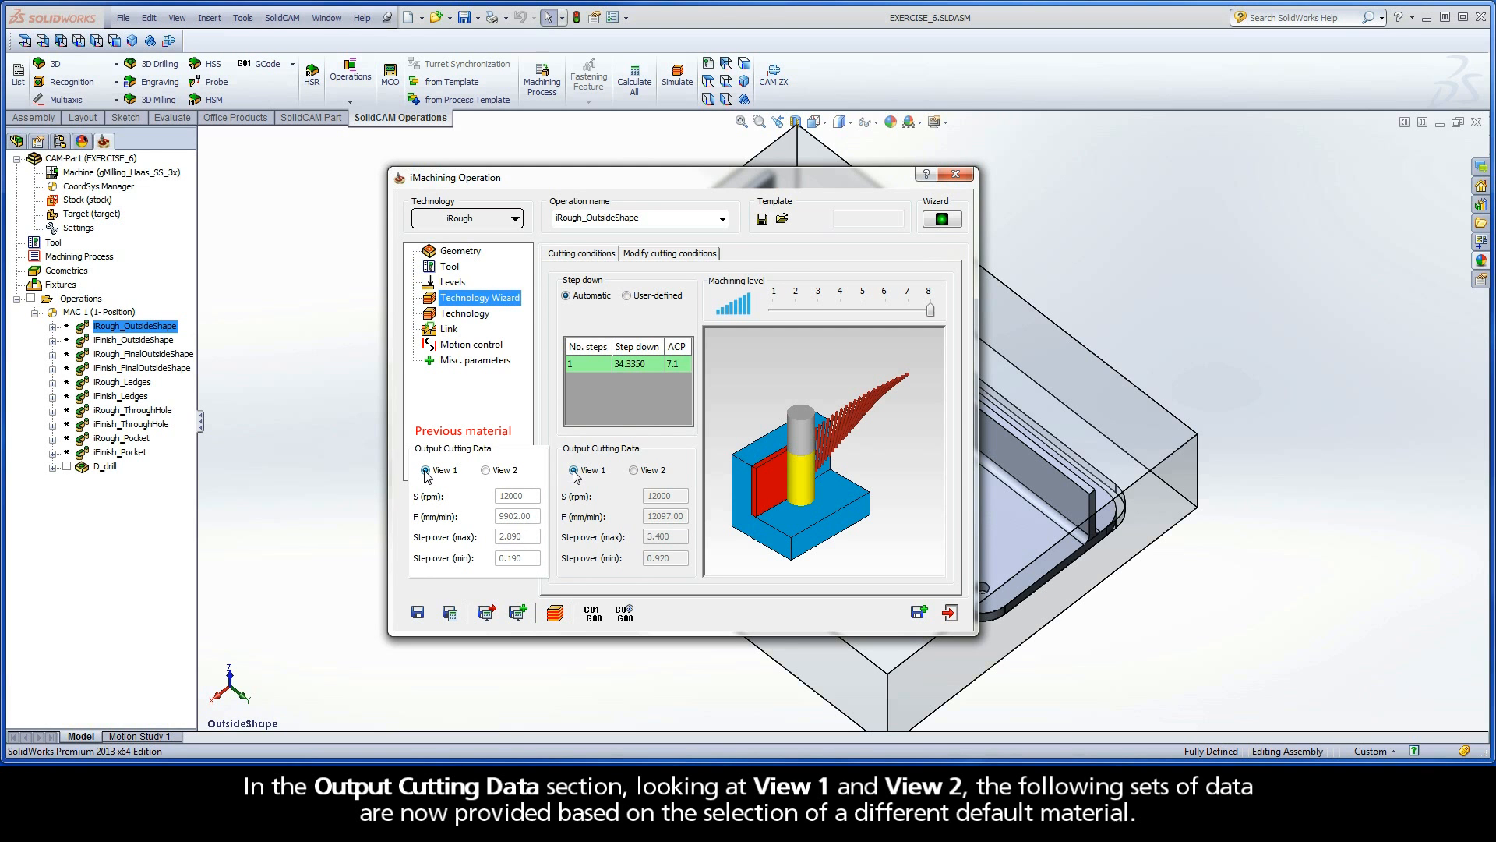
left_click(634, 470)
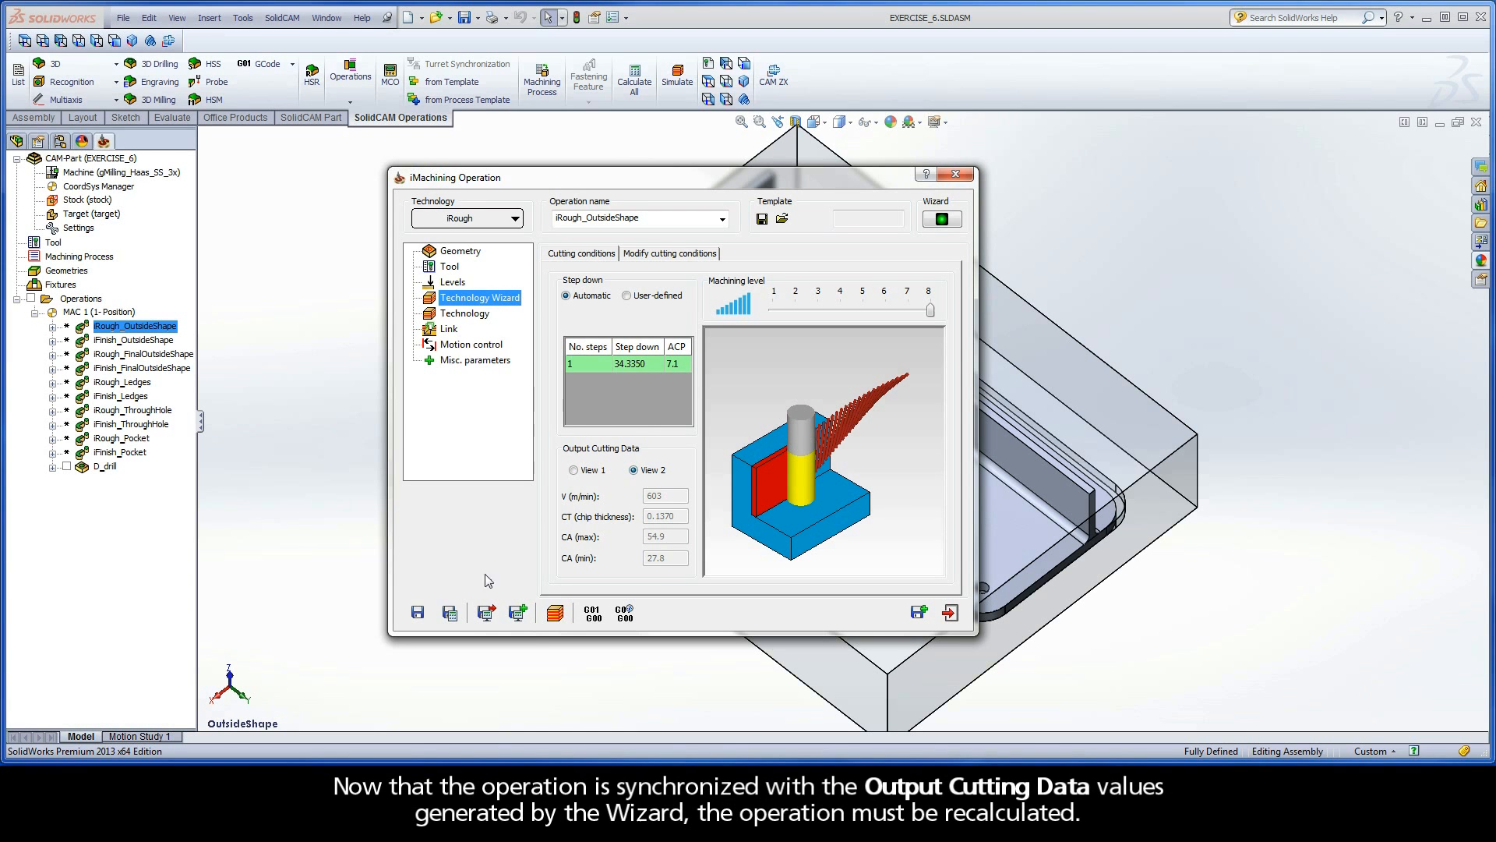
left_click(450, 614)
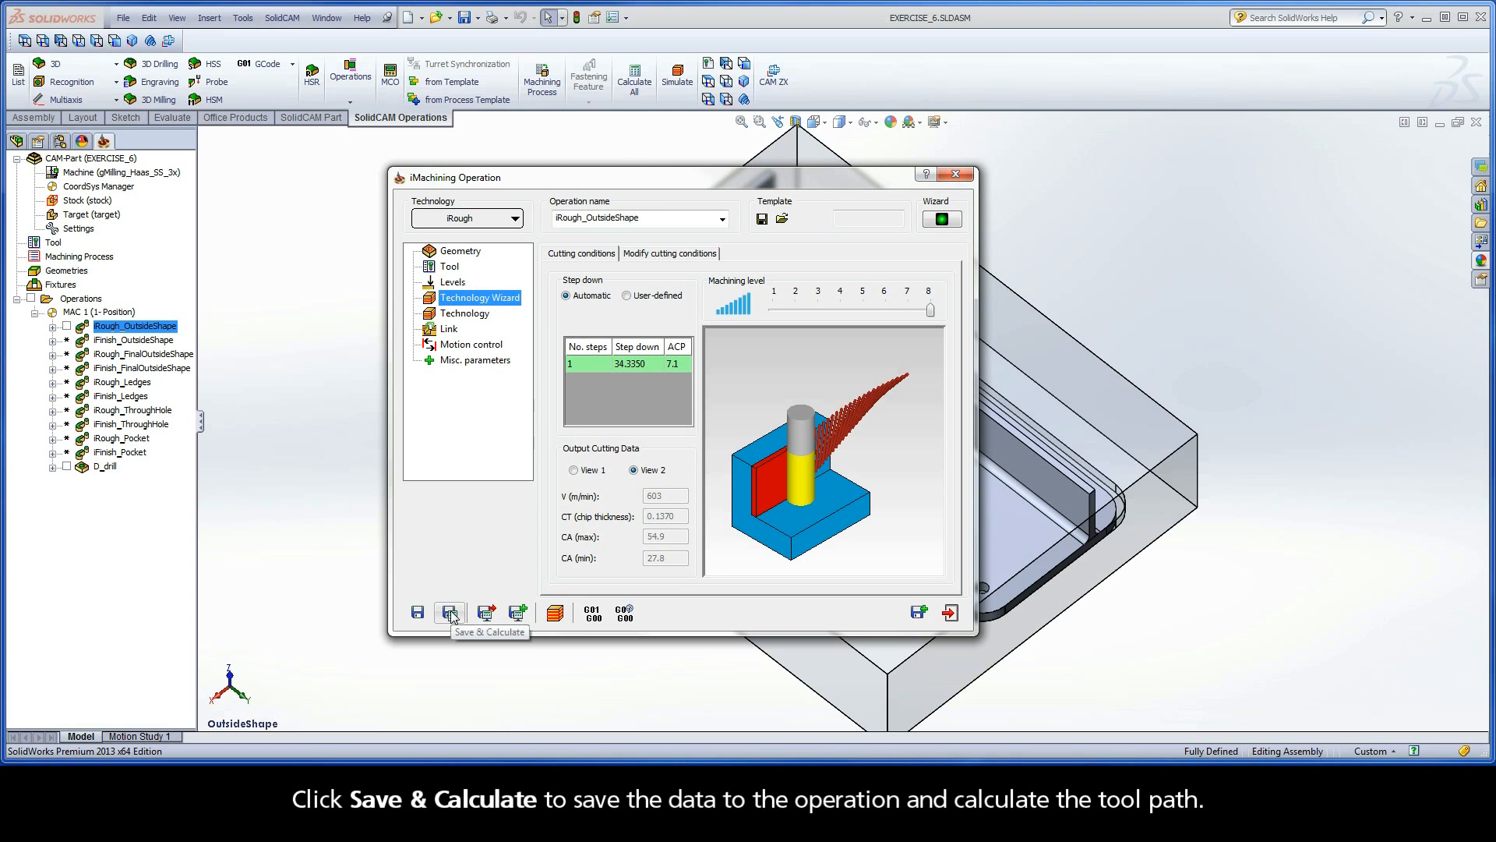
Examine the material choices in the iData of the operation's end mill, leaving the Part Tool Table without changes
left_click(450, 269)
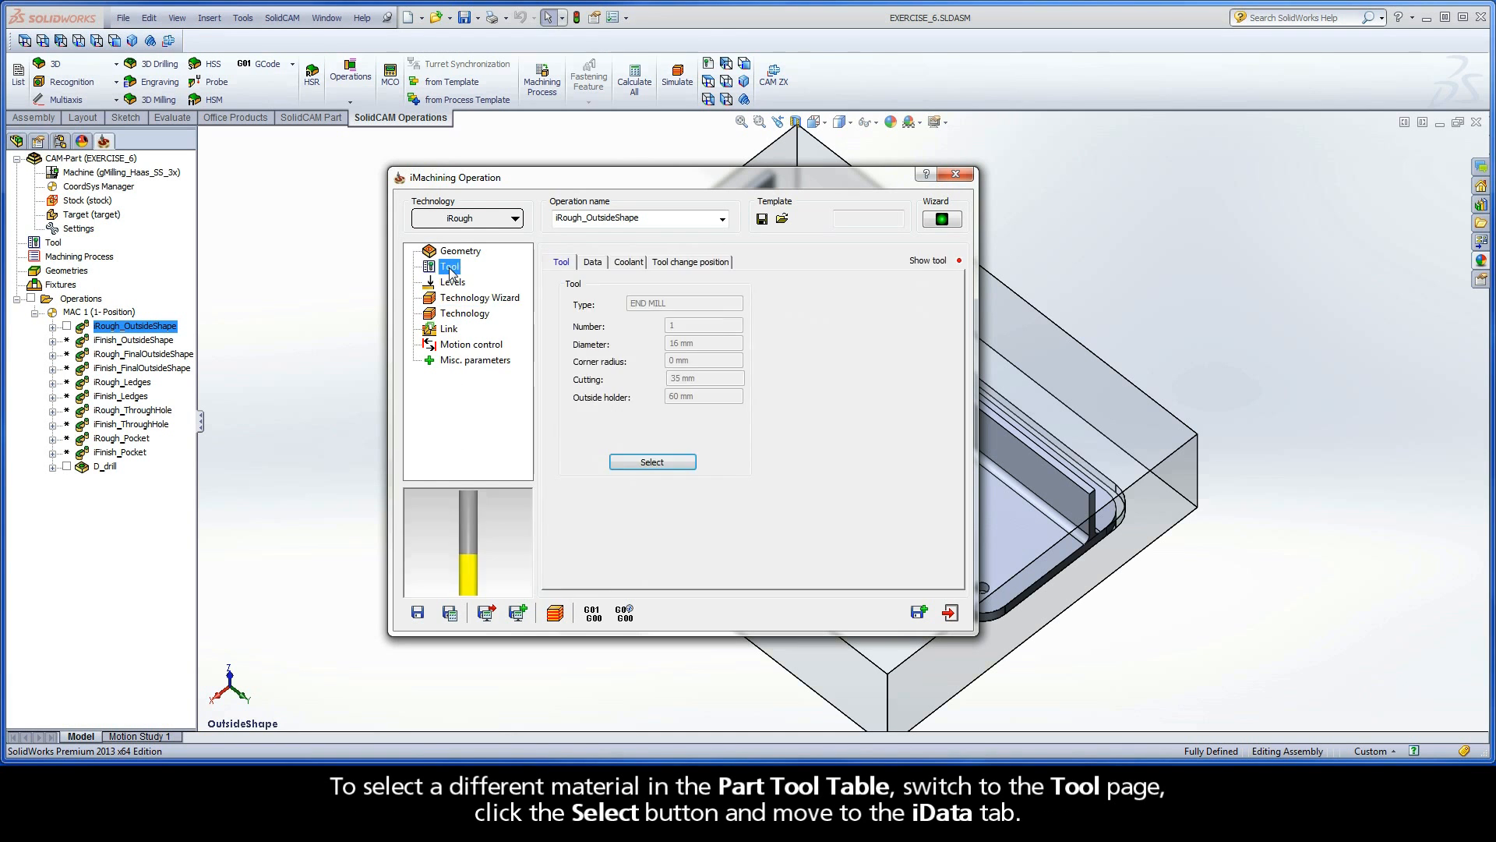
left_click(647, 462)
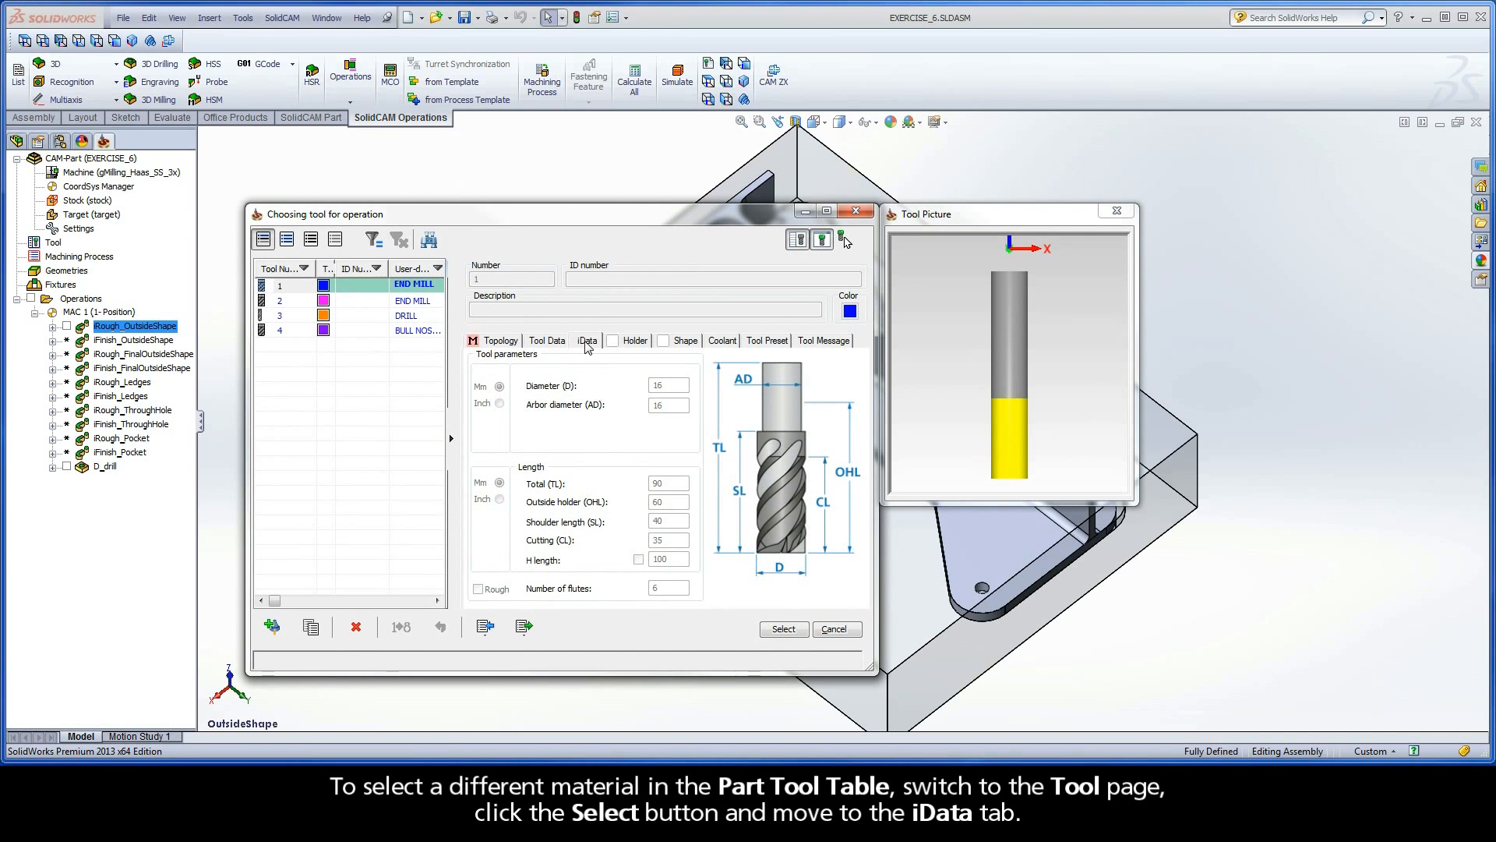
left_click(587, 343)
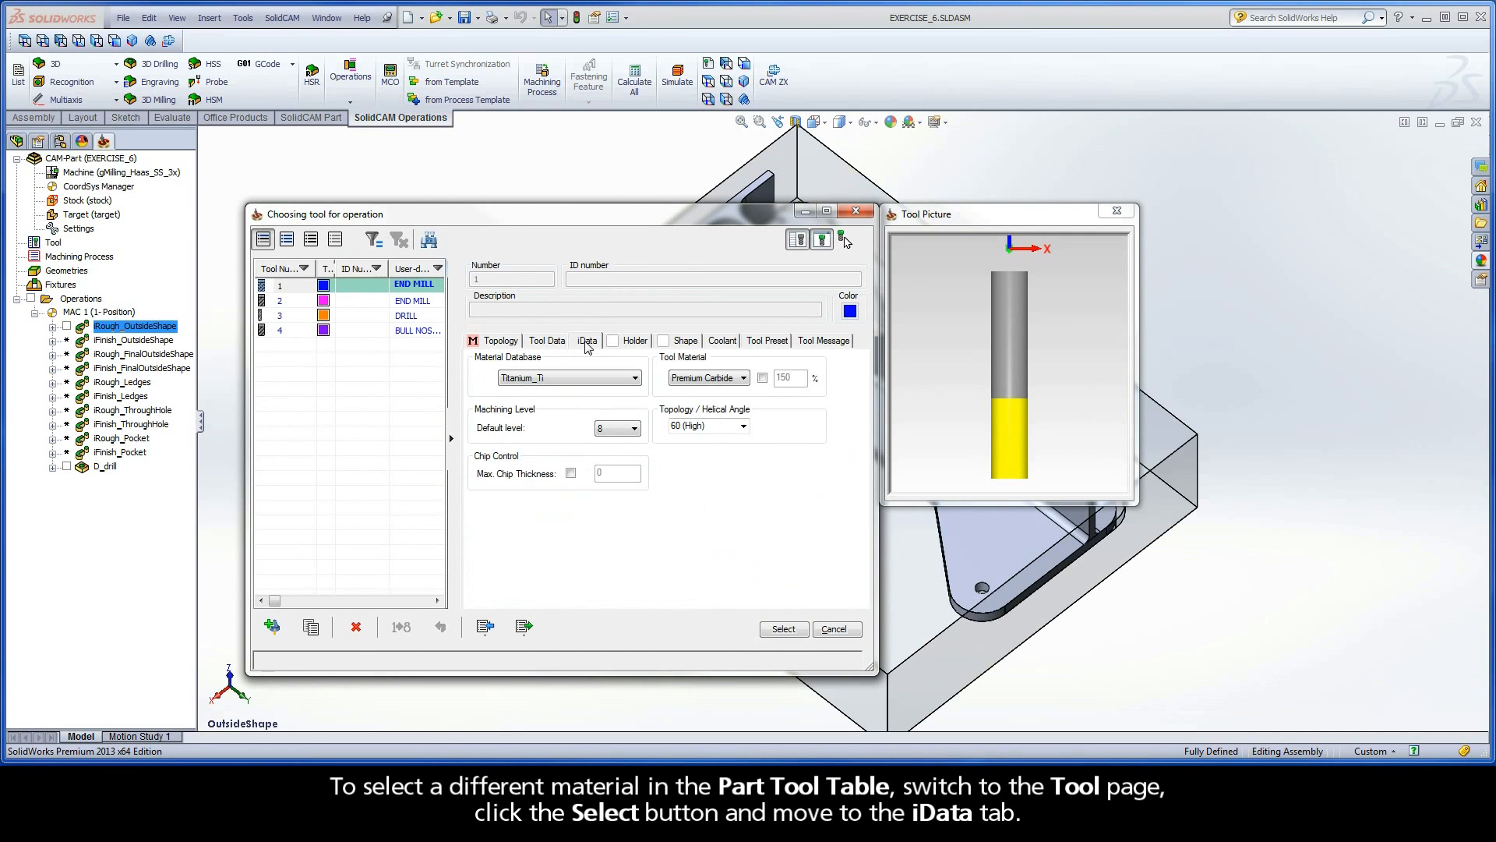
left_click(563, 379)
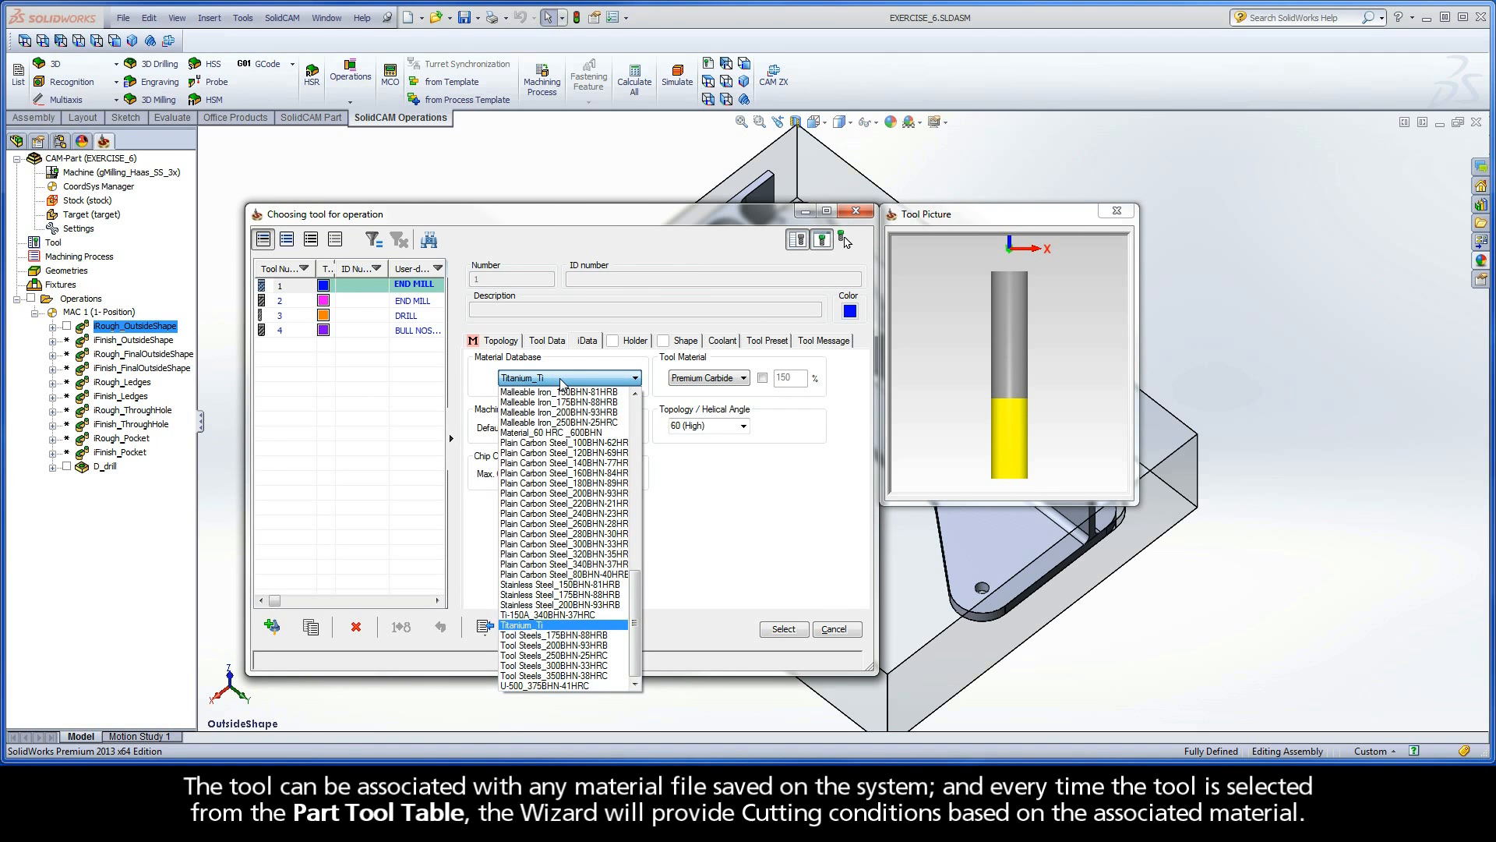
left_click(560, 380)
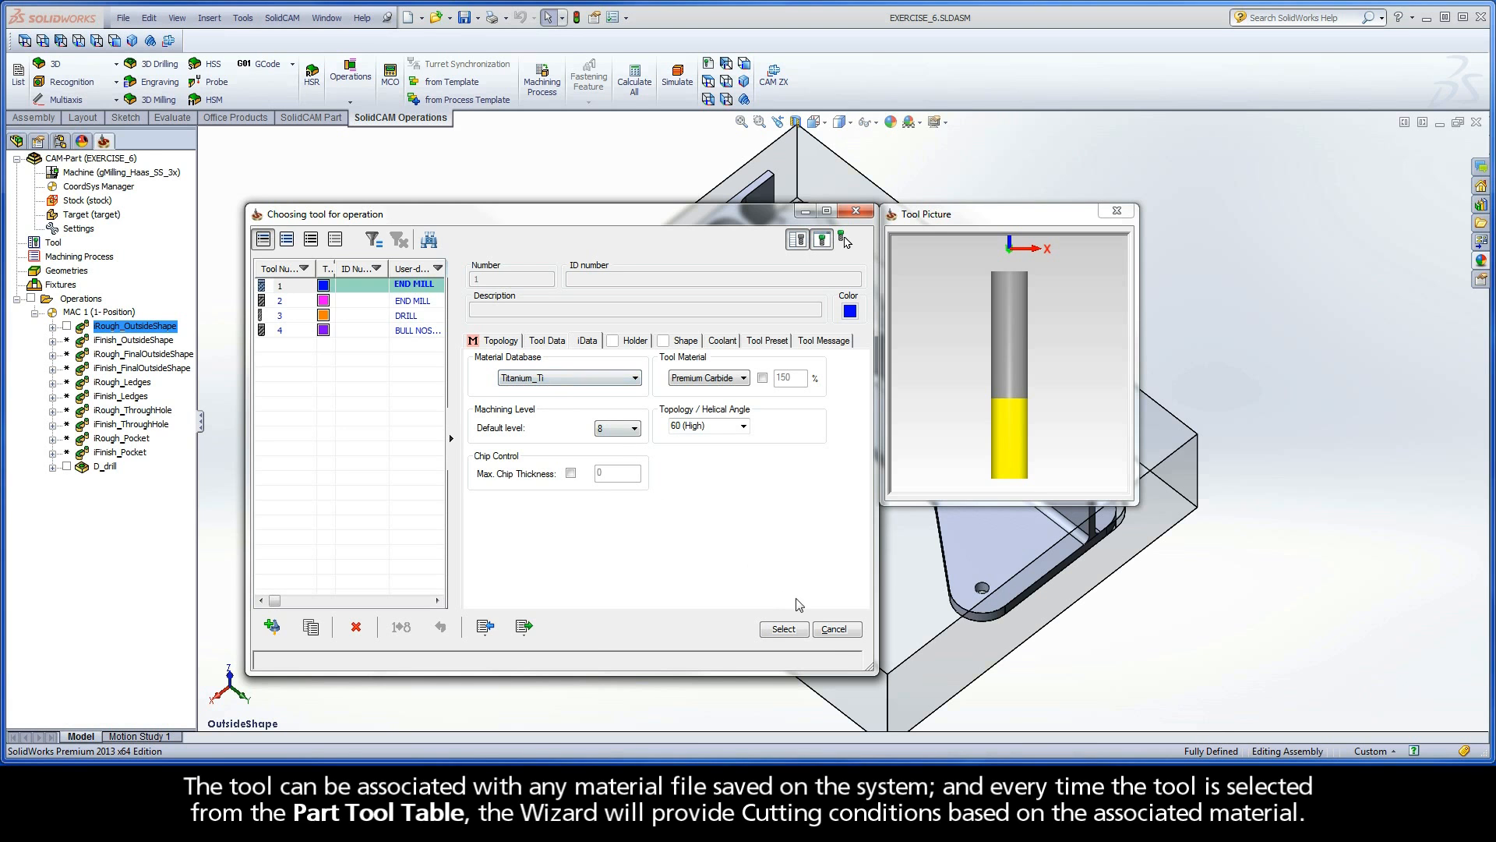
left_click(833, 629)
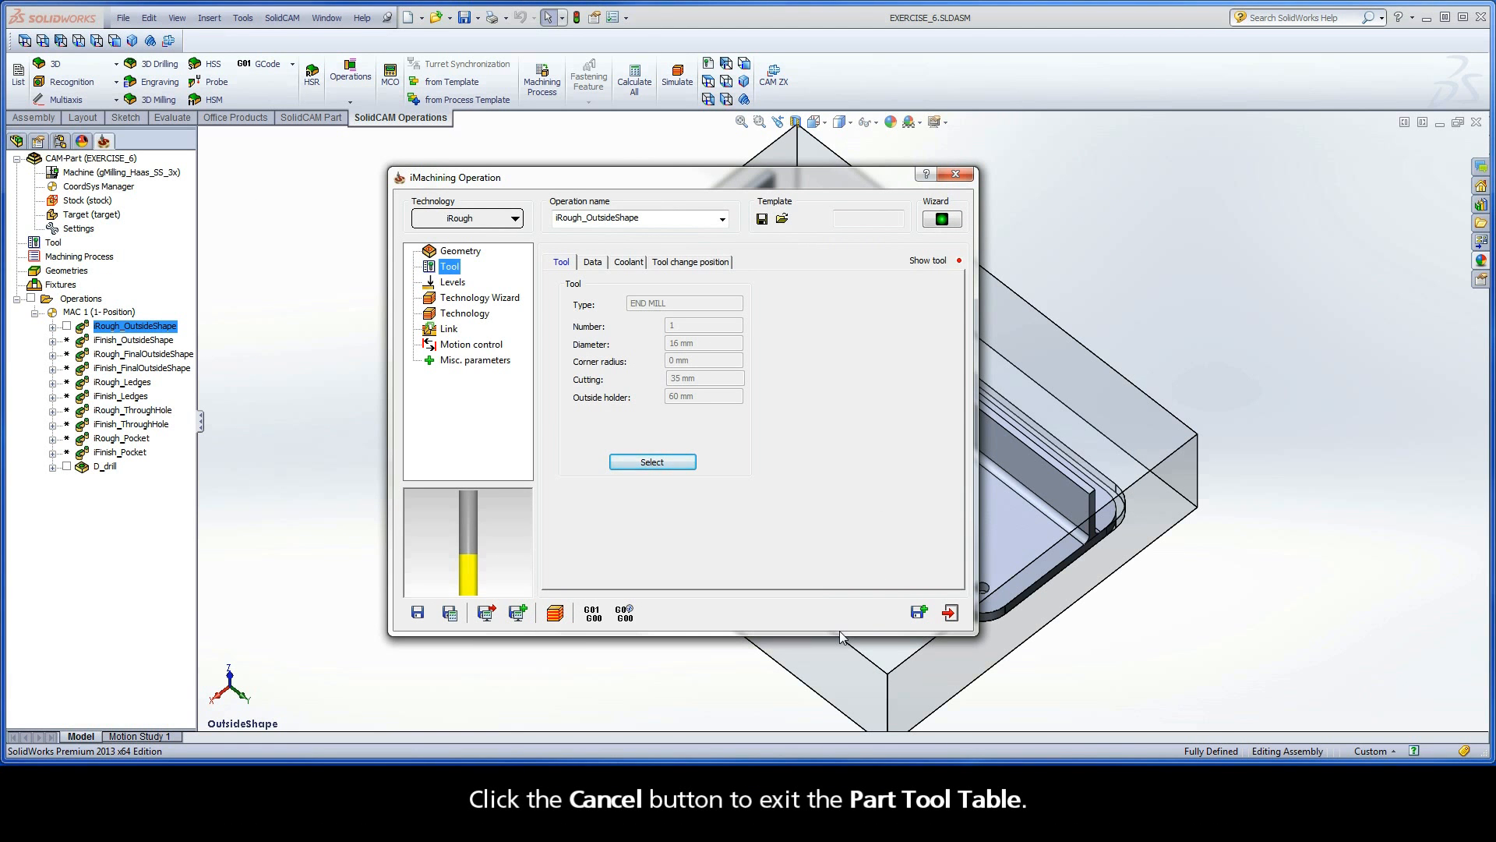
Examine the Material Database choices in the operation's Modify cutting conditions settings, and exit the operation
left_click(468, 300)
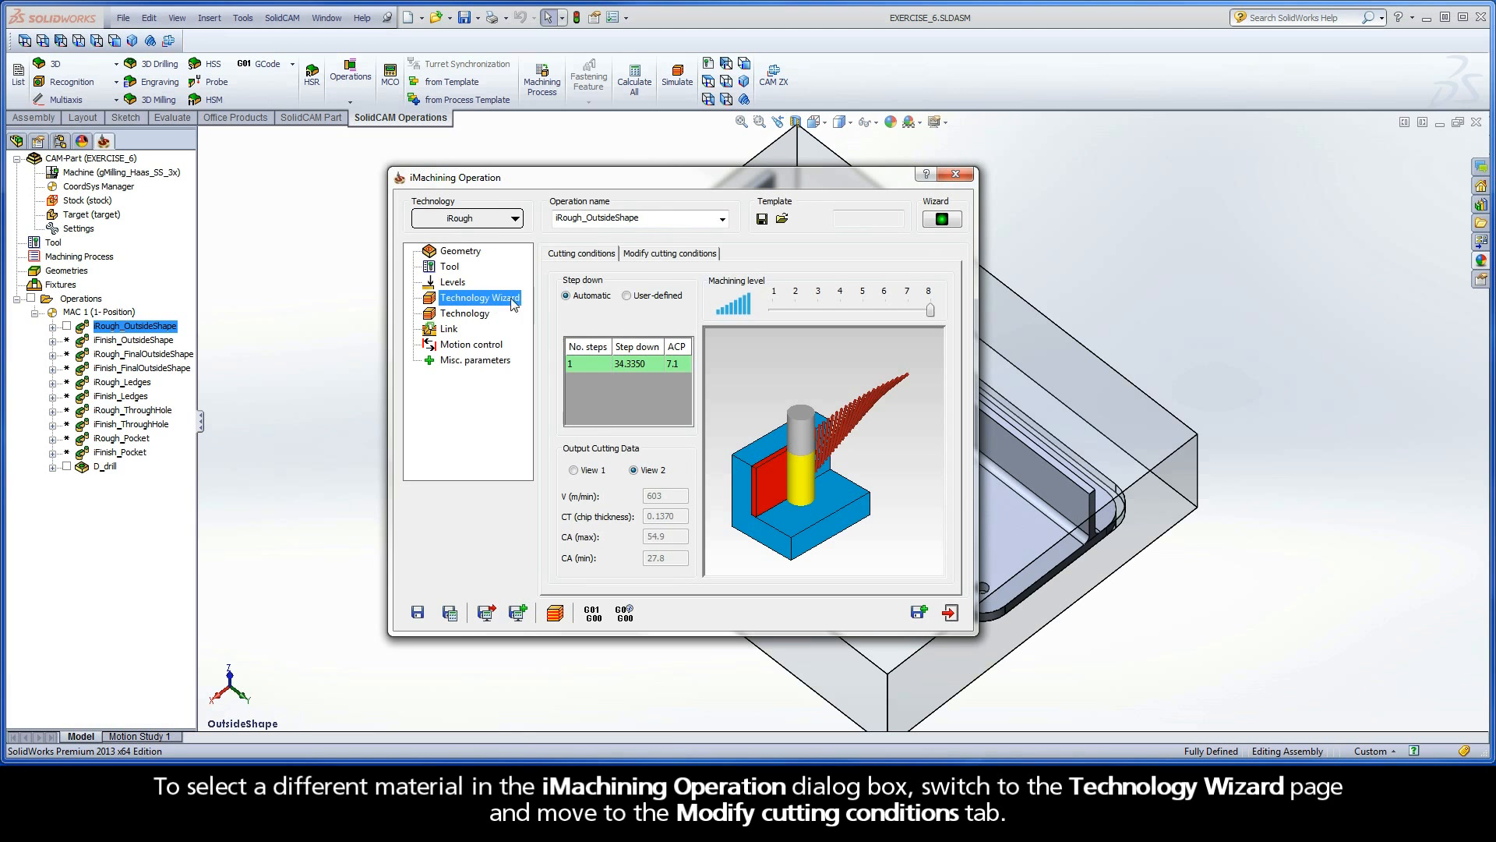
left_click(666, 256)
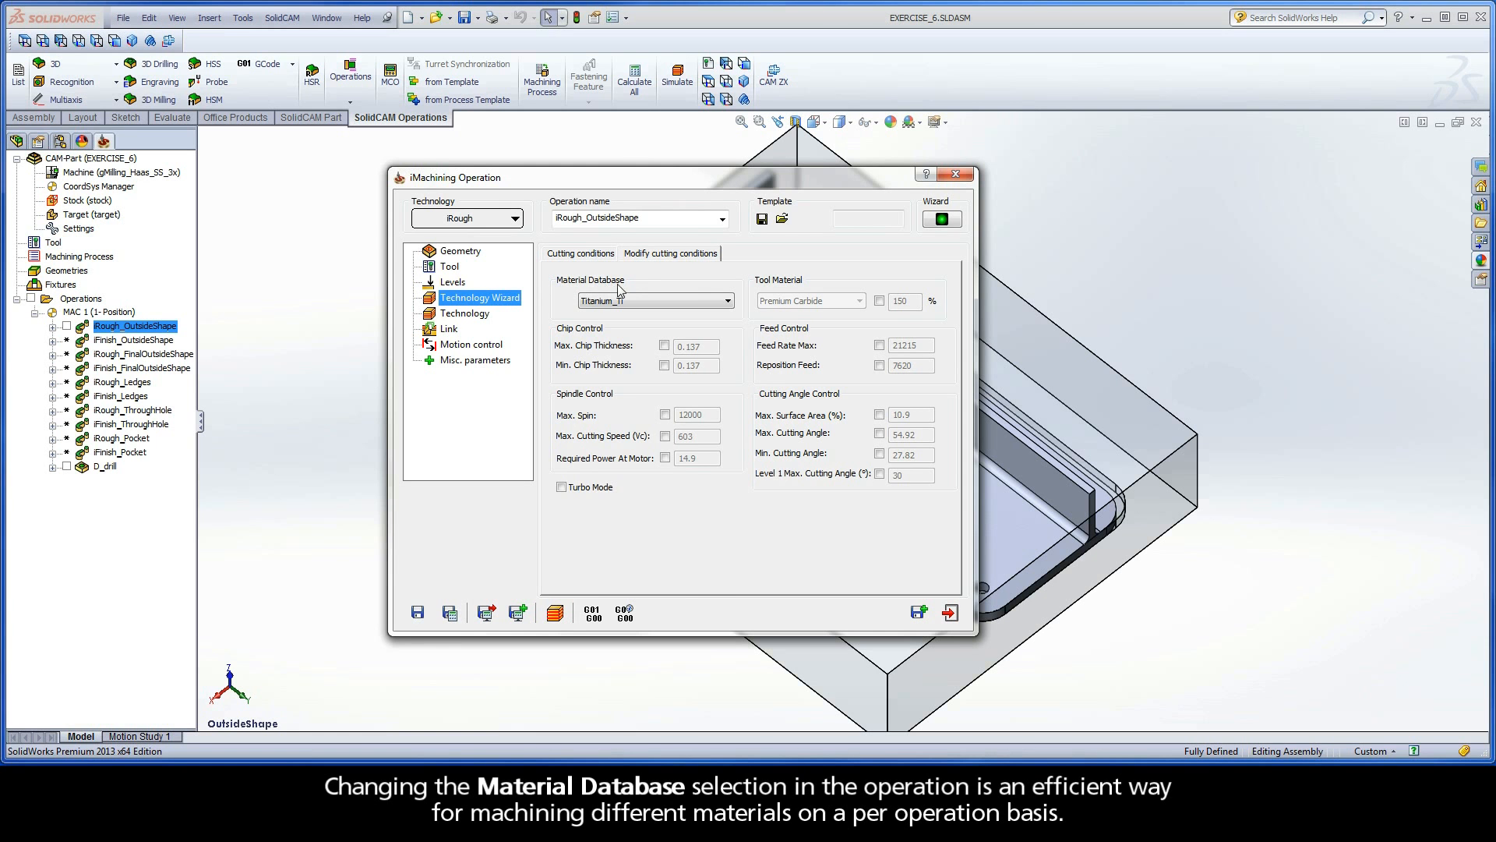
left_click(642, 302)
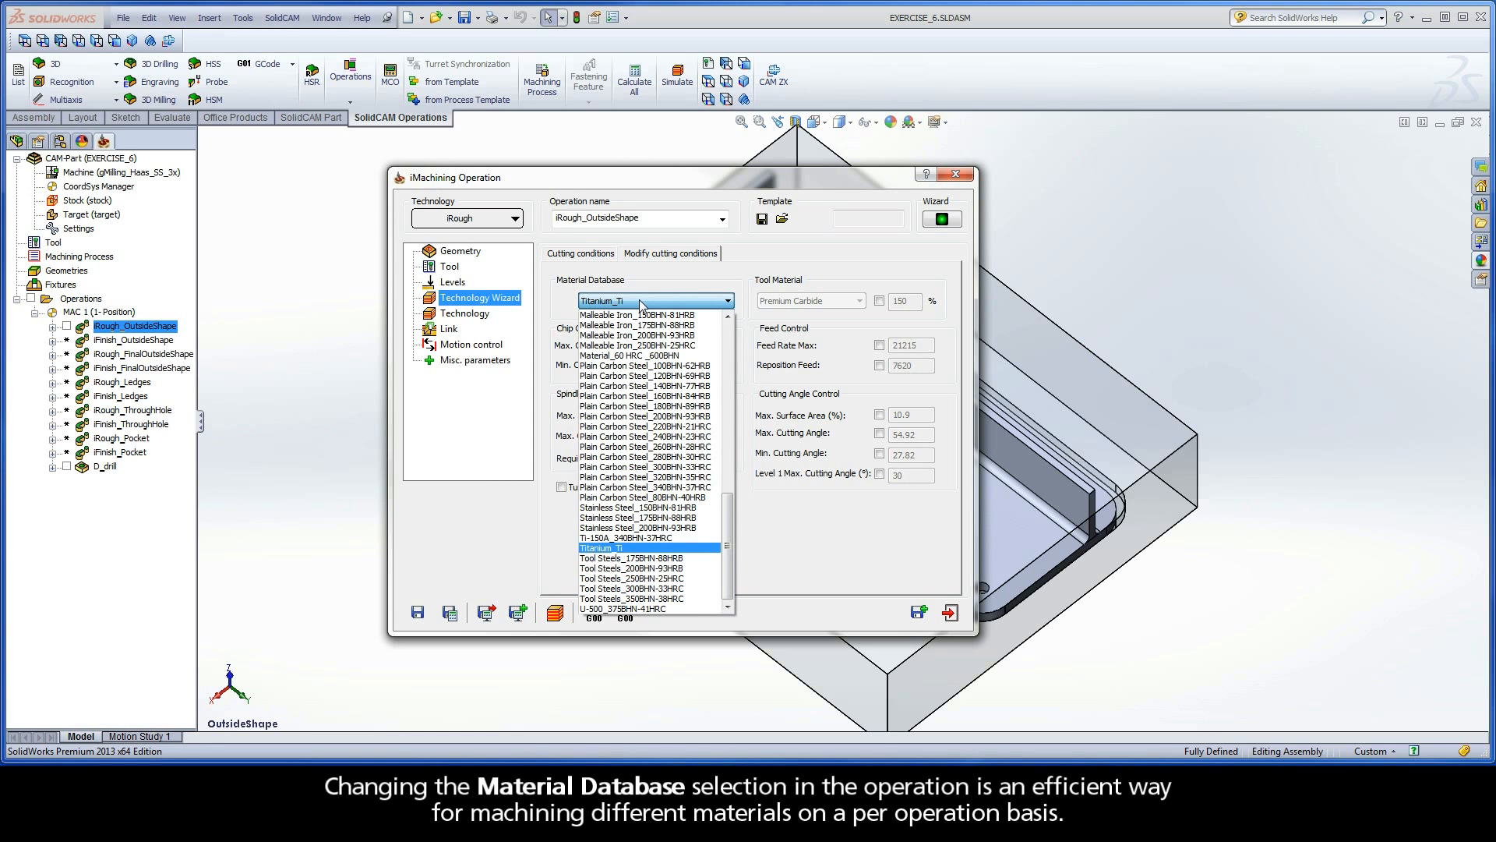
left_click(641, 304)
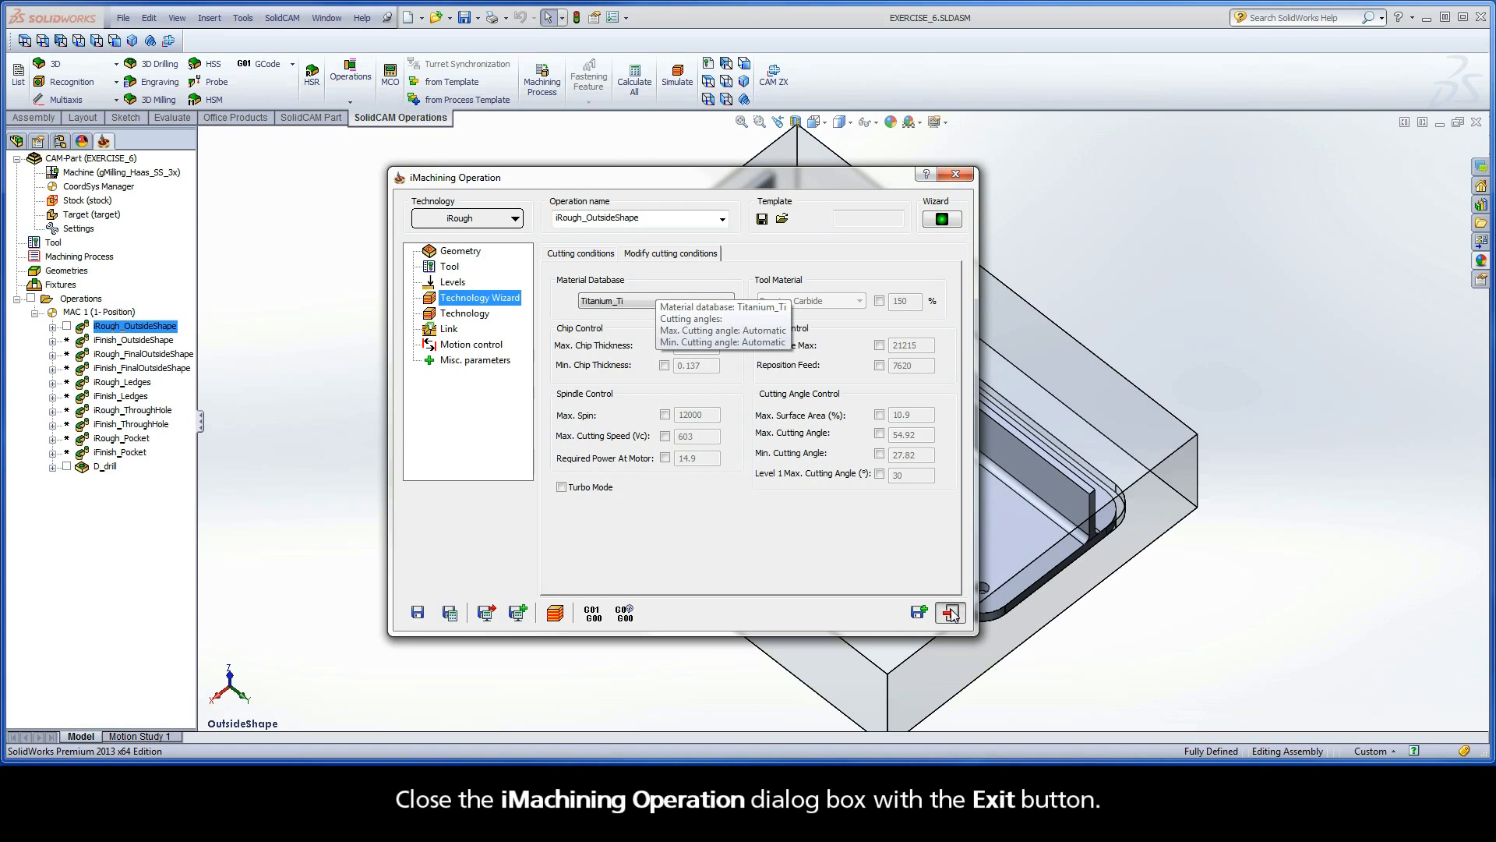
left_click(950, 611)
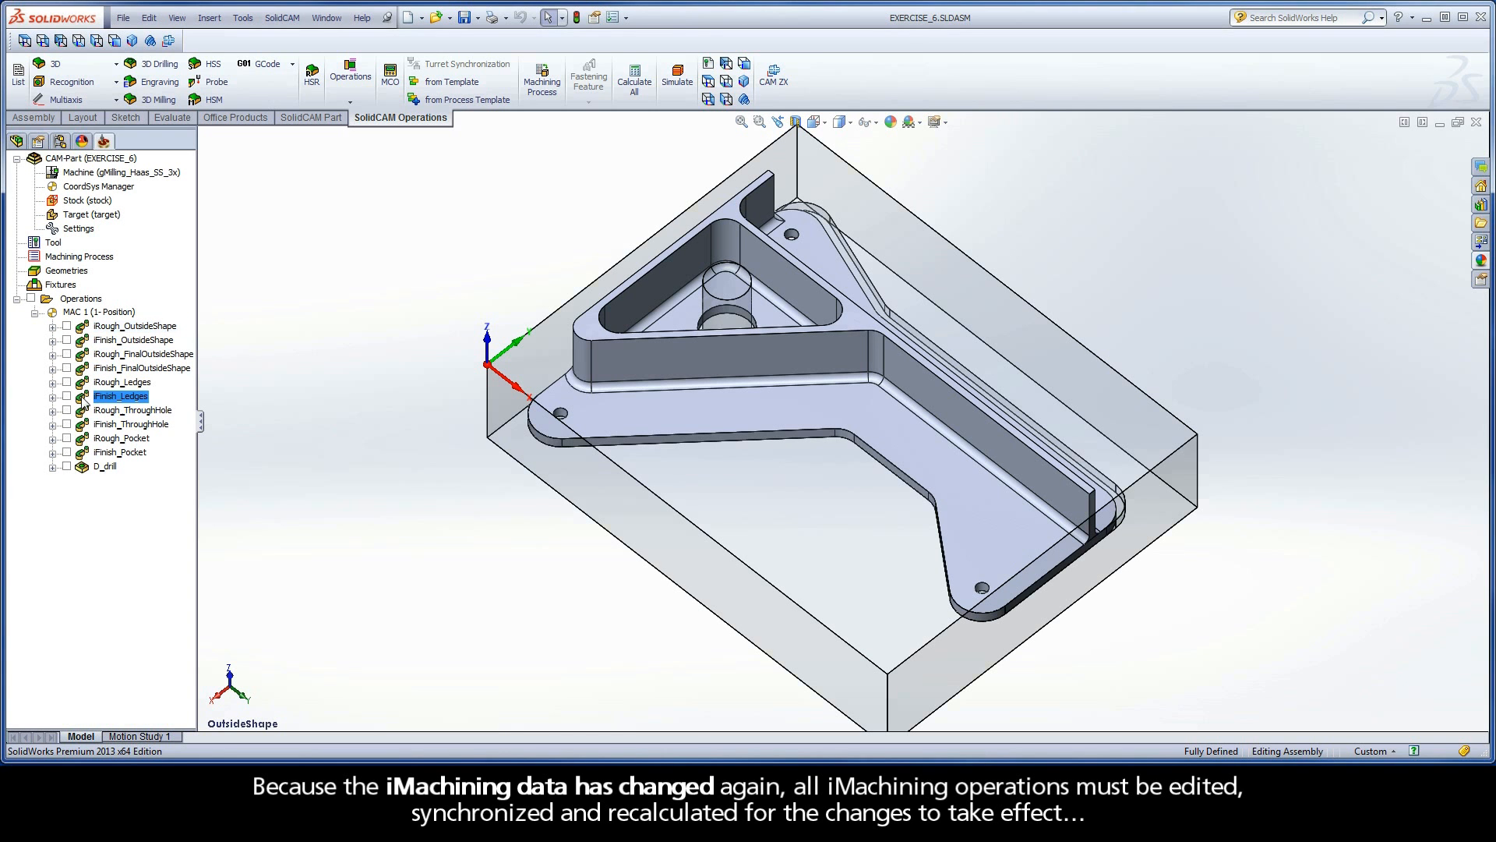
left_click(86, 411)
left_click(86, 425)
left_click(85, 439)
left_click(86, 453)
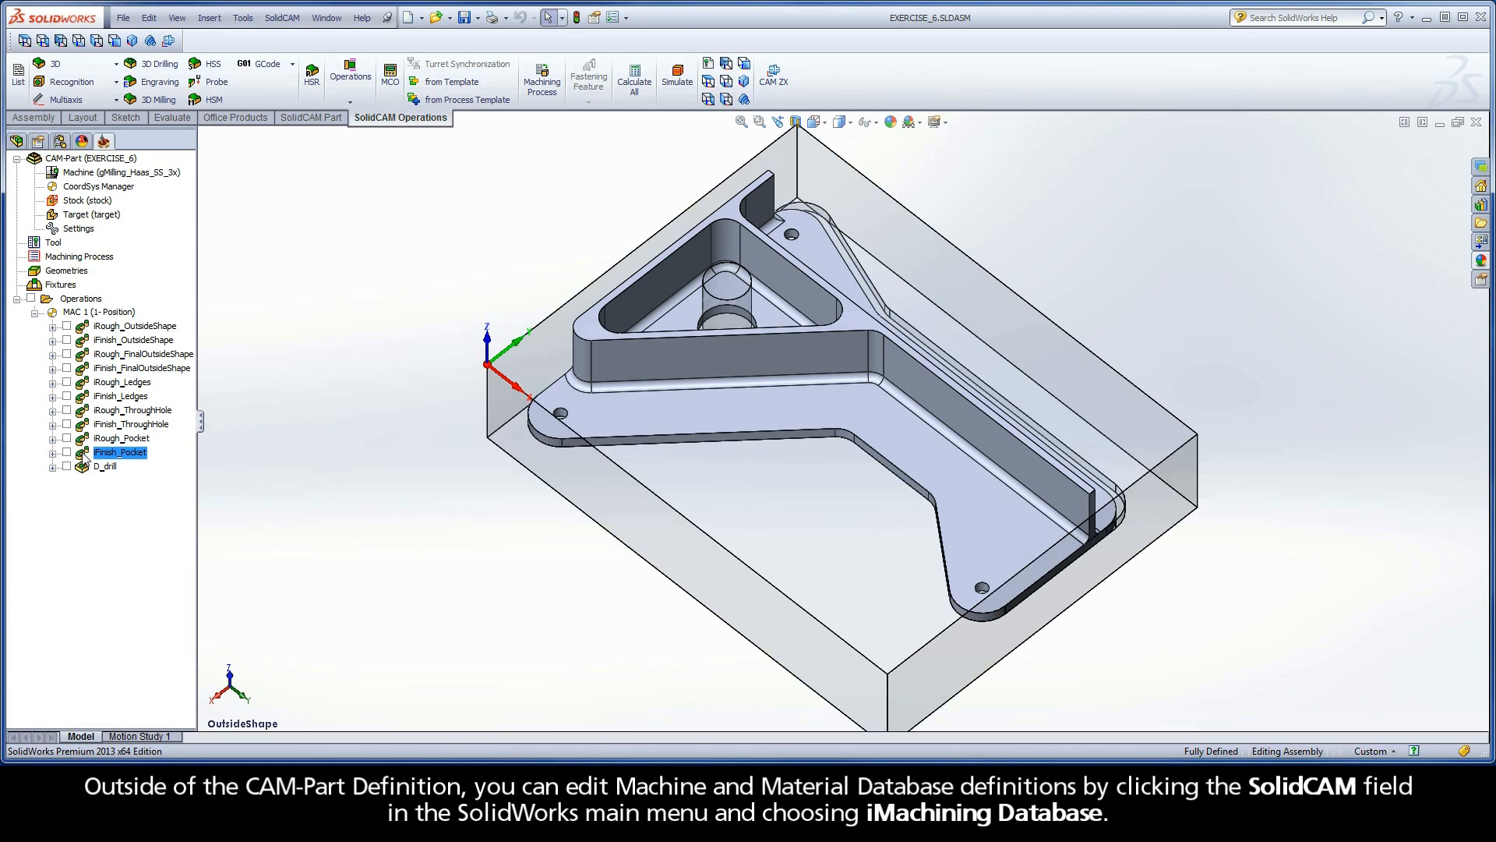
Open the iMachining Database outside the CAM-Part definition, review its machine and material definitions, and save and exit
left_click(283, 18)
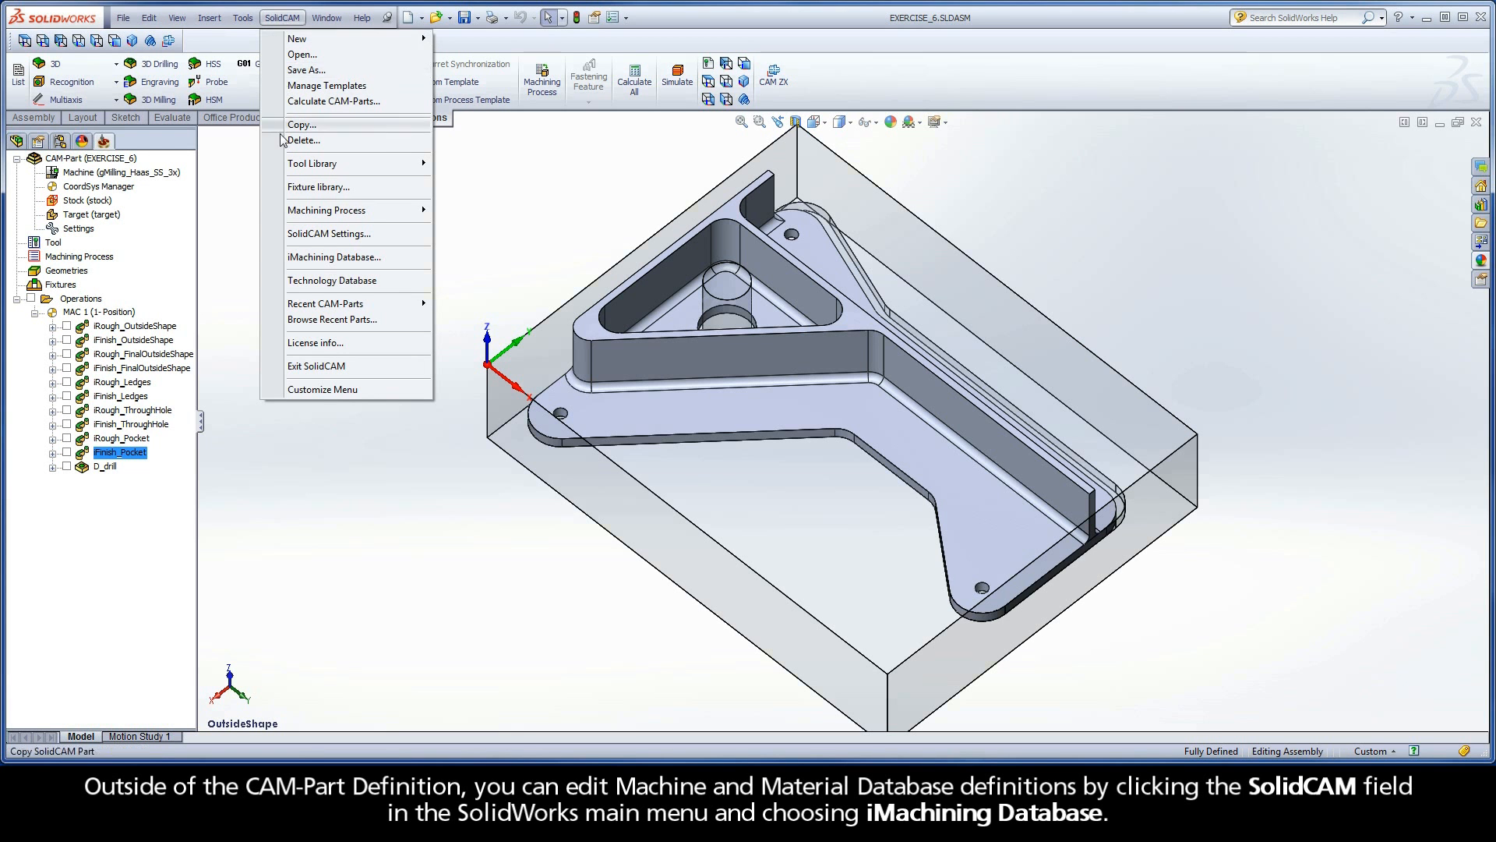
left_click(361, 260)
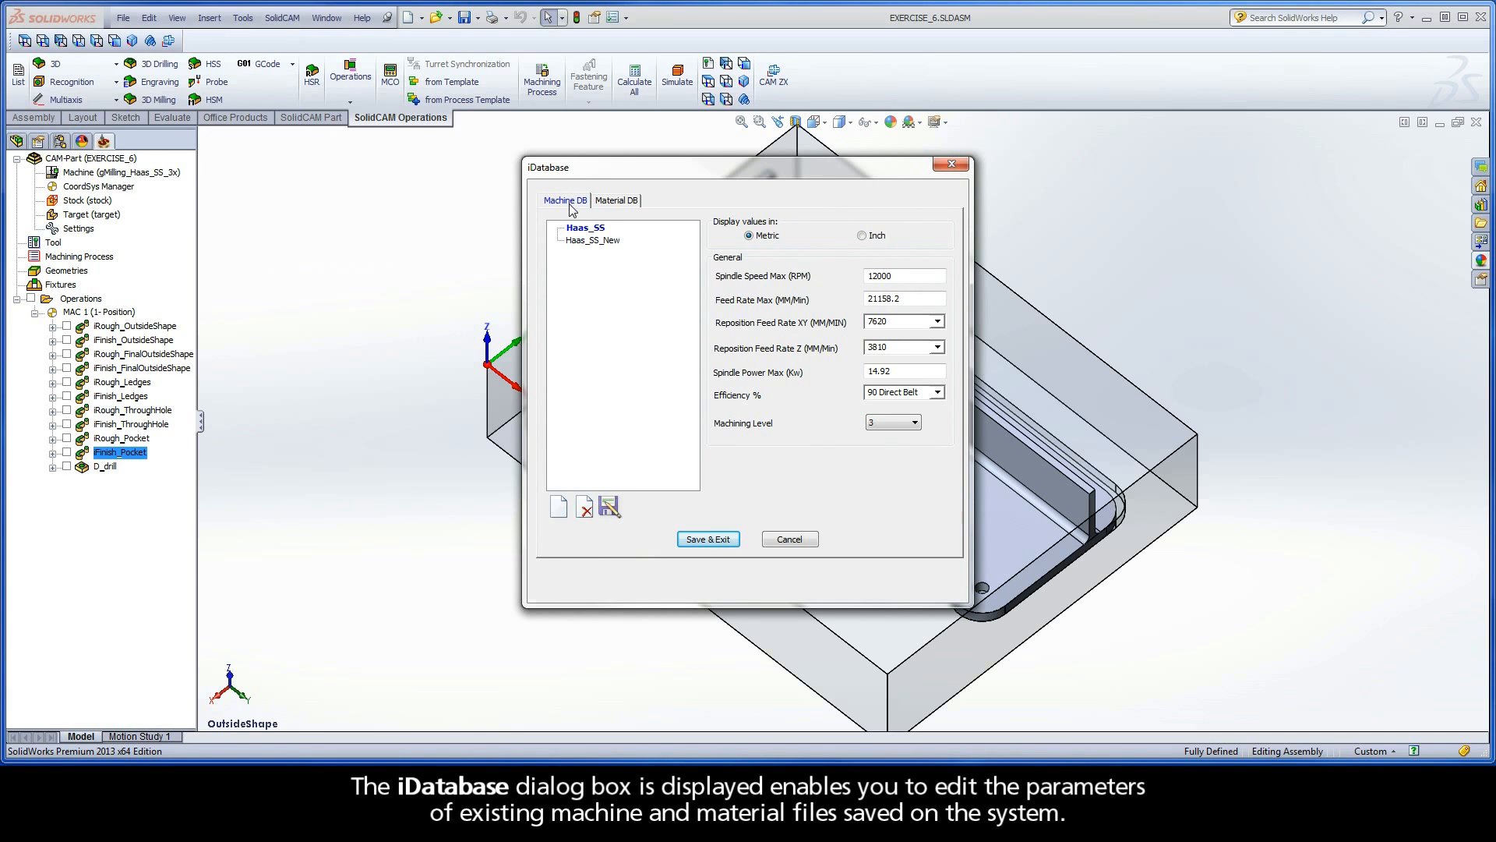
left_click(618, 202)
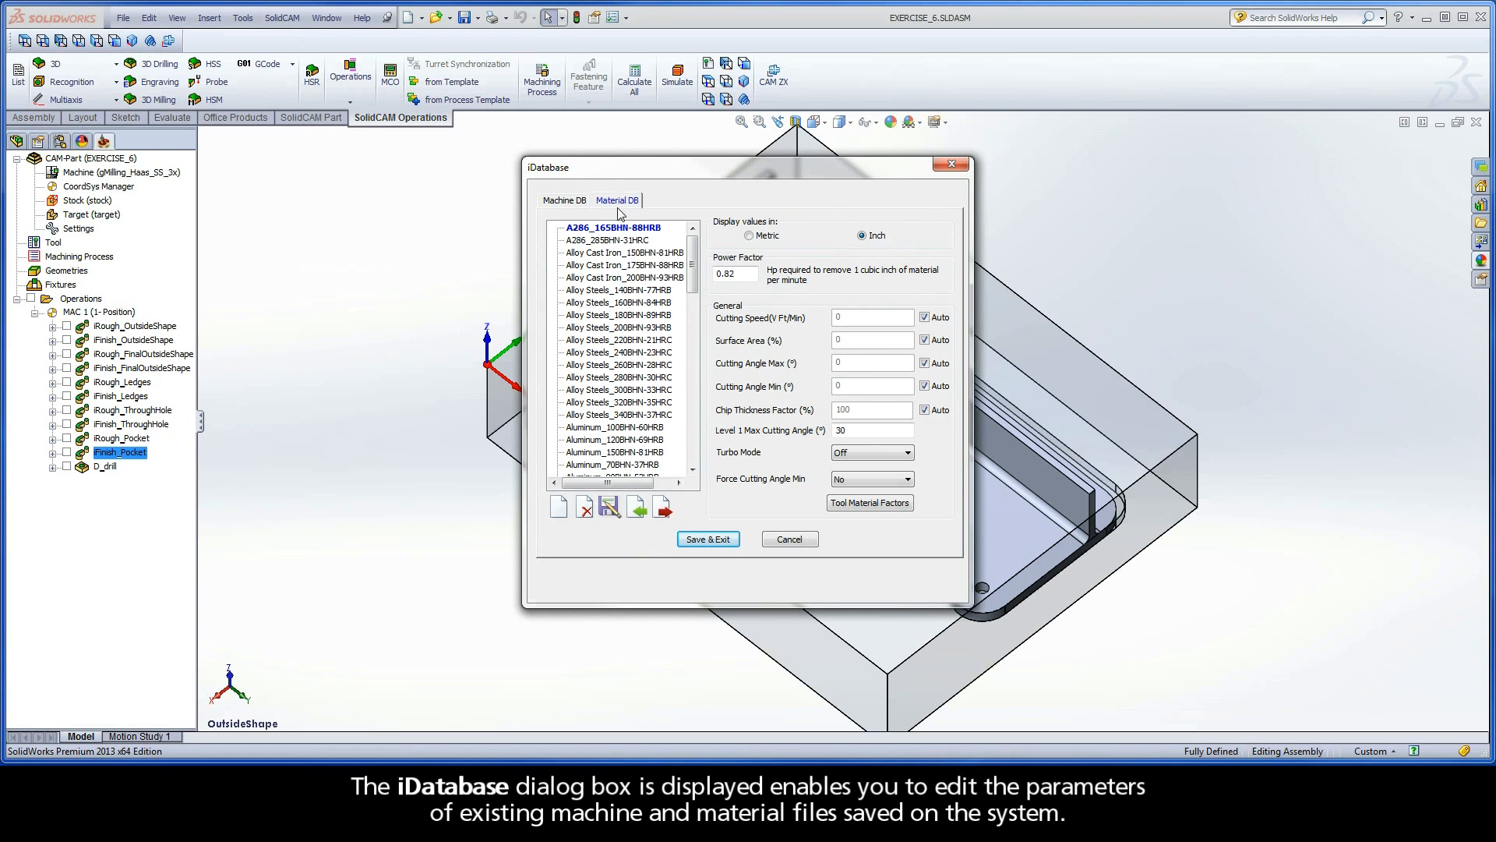
left_click(708, 540)
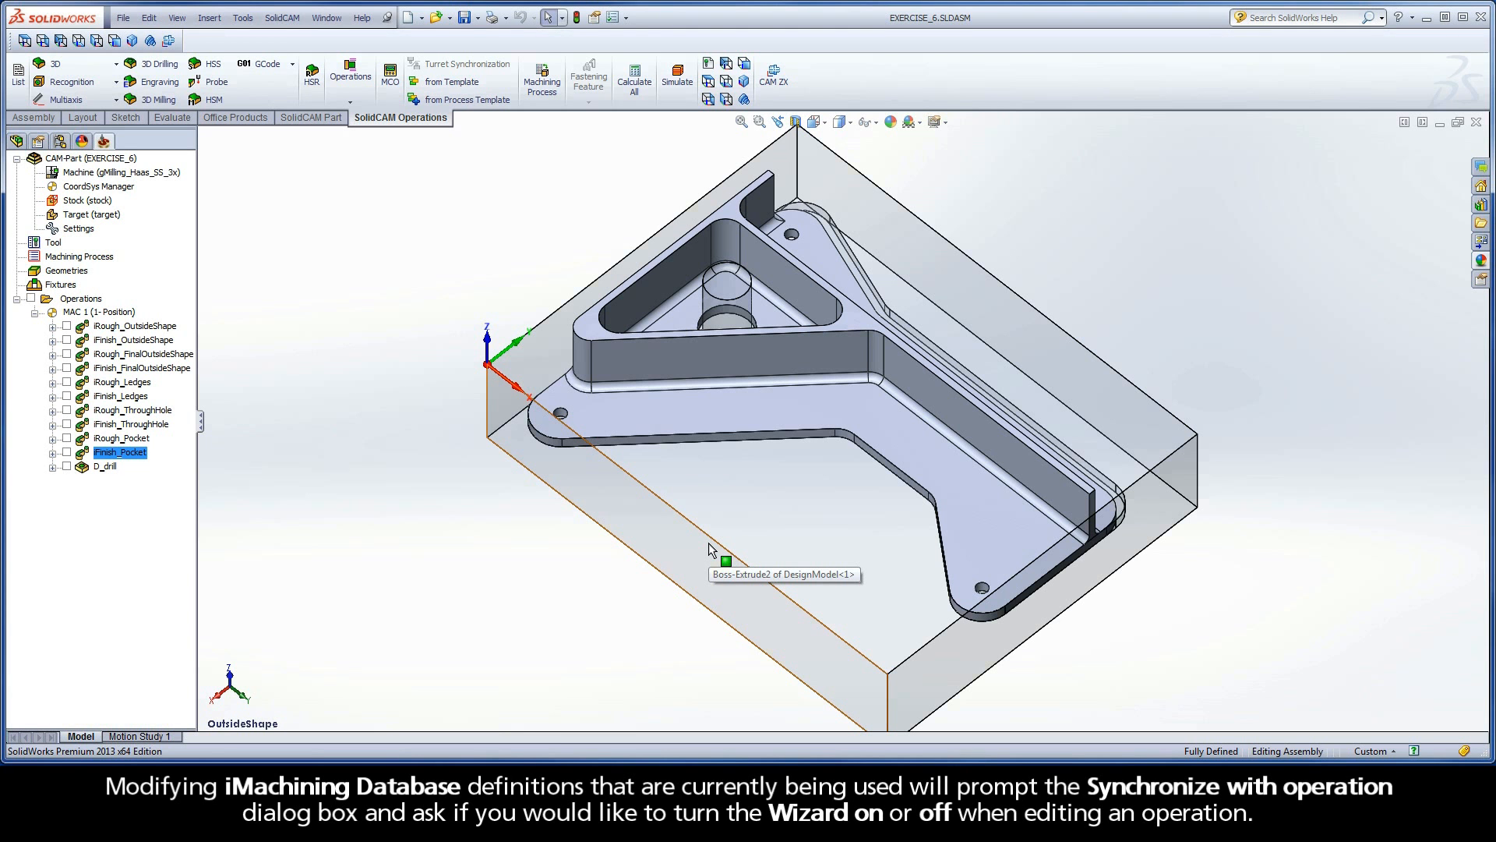
Open the iRough_OutsideShape operation and review its cutting conditions in the Technology Wizard
double_click(126, 327)
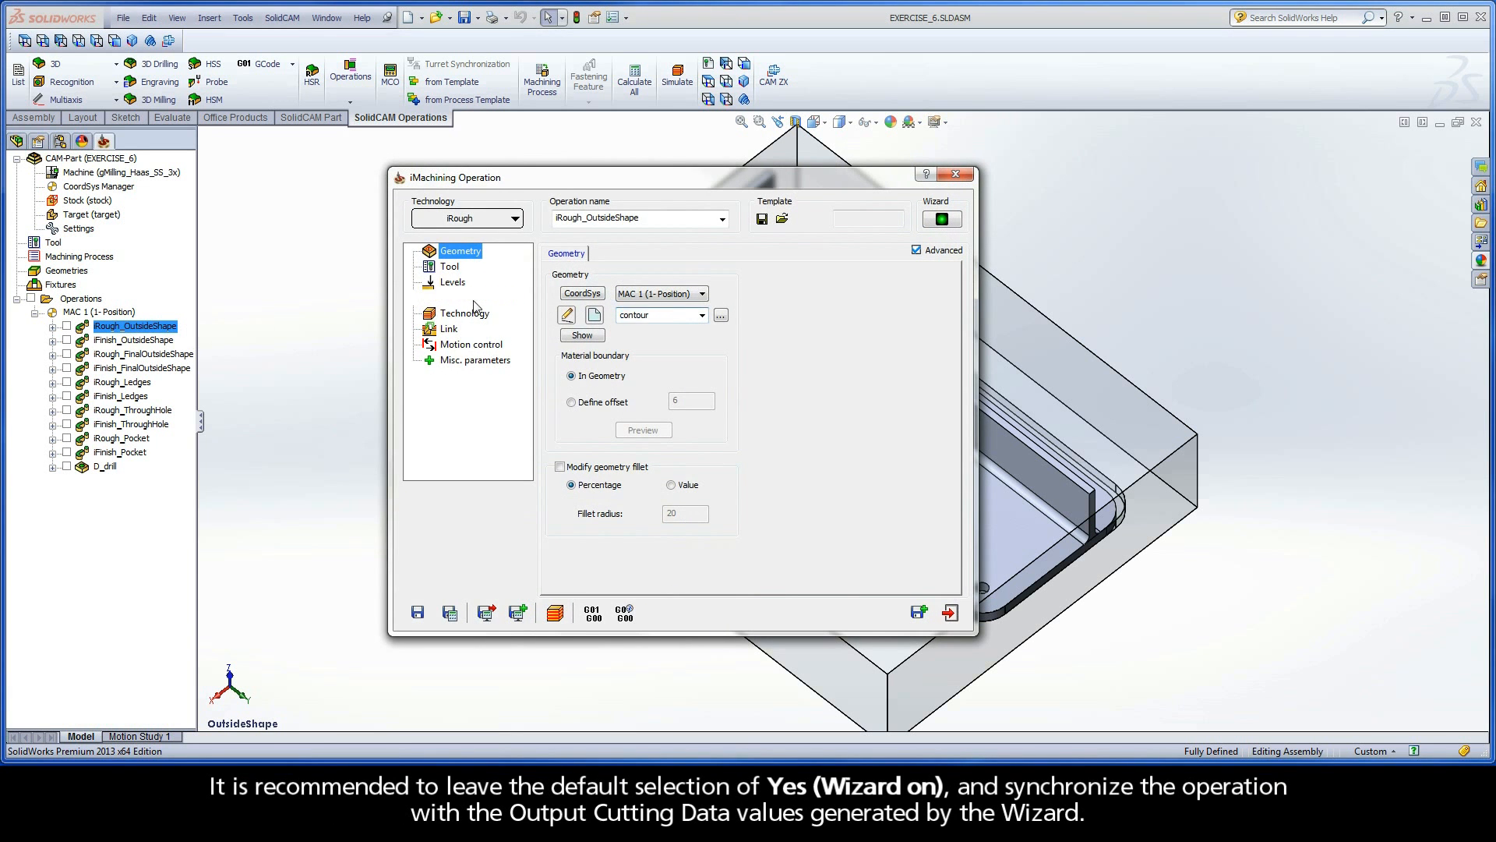
left_click(475, 299)
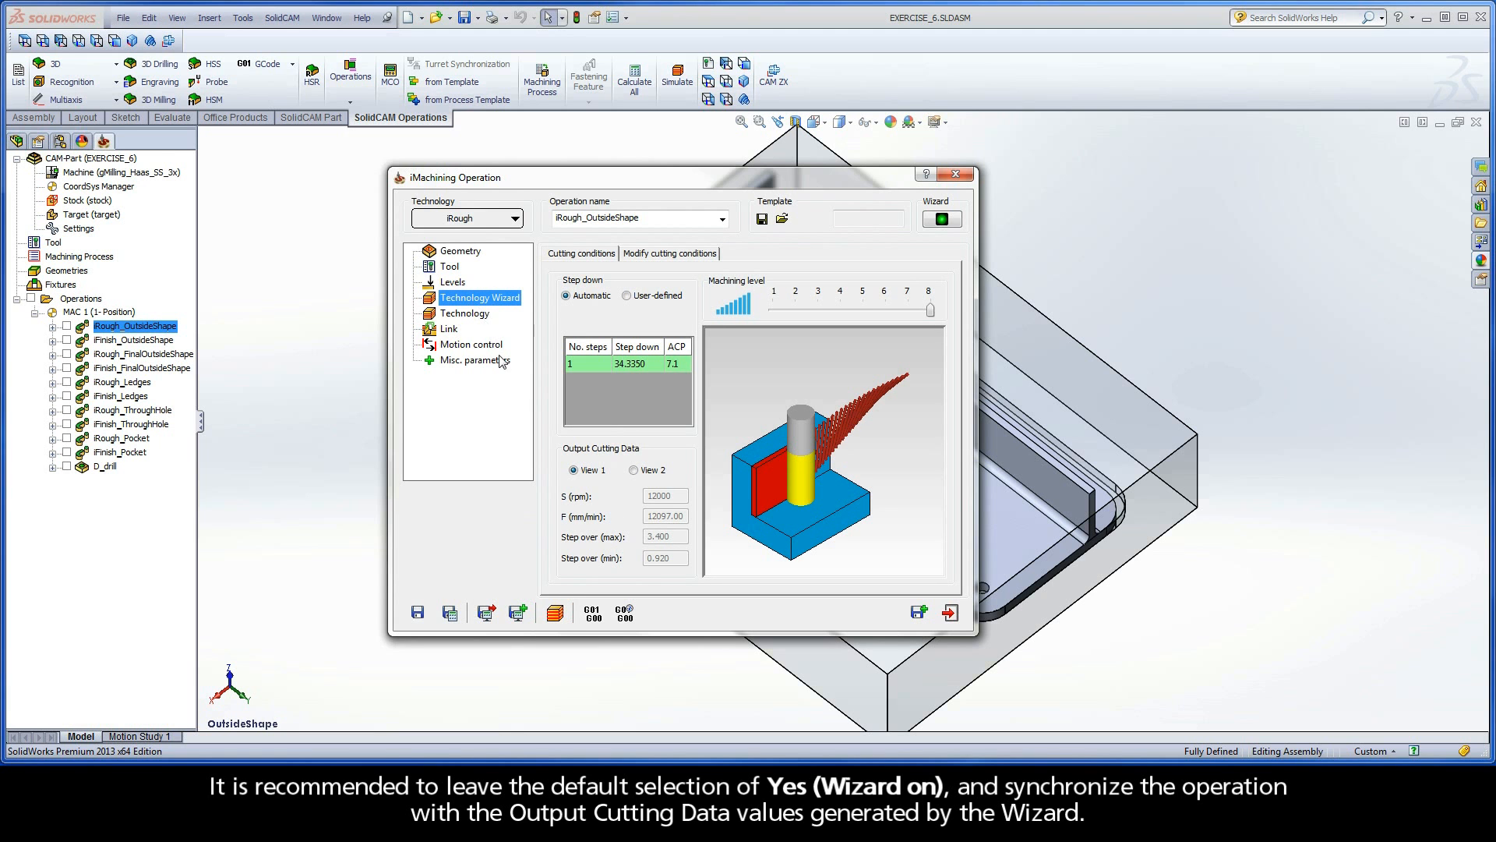